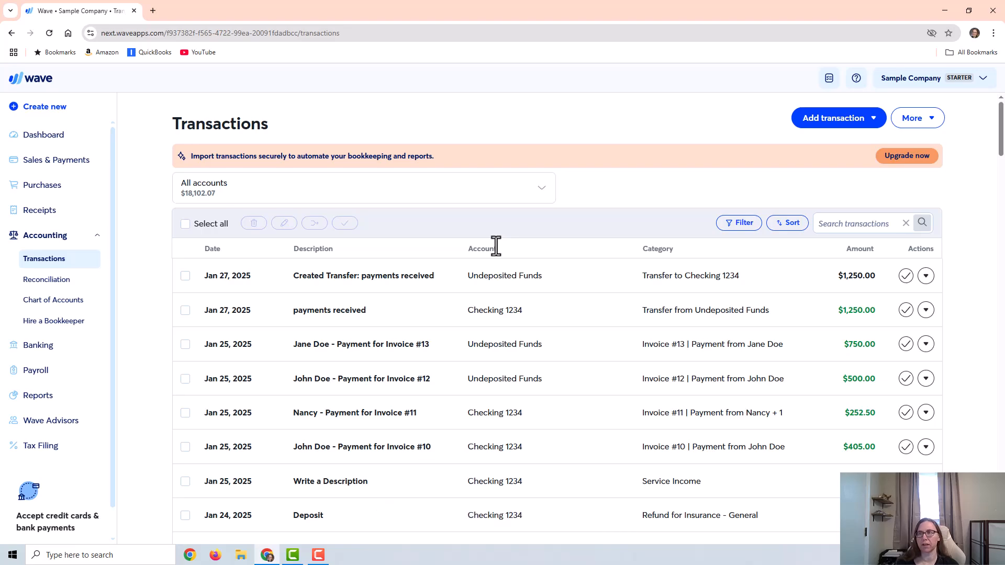
# Step: Review the Chart of Accounts, opening the Undeposited Funds account settings and browsing the expense and asset accounts
pyautogui.click(64, 316)
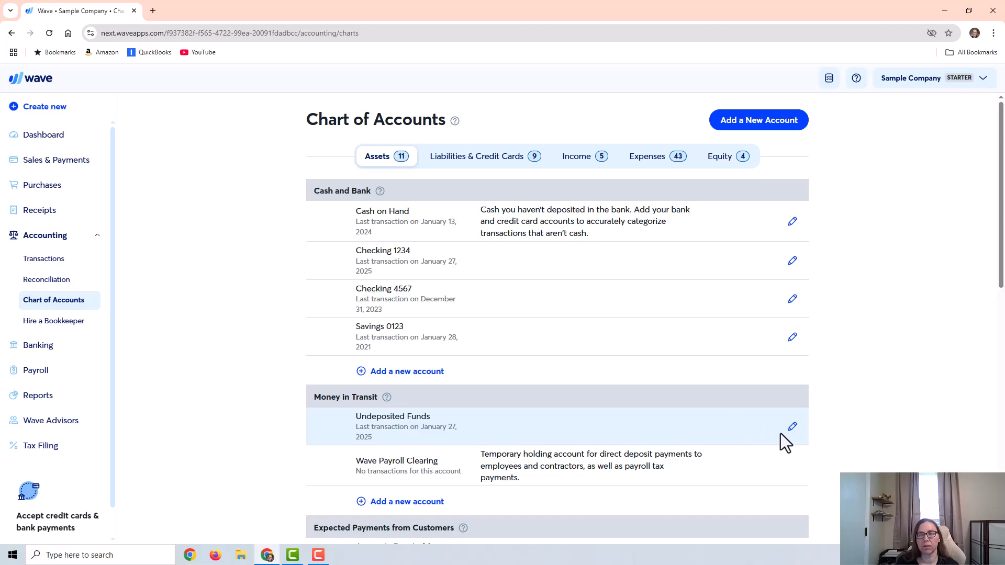
pyautogui.click(792, 427)
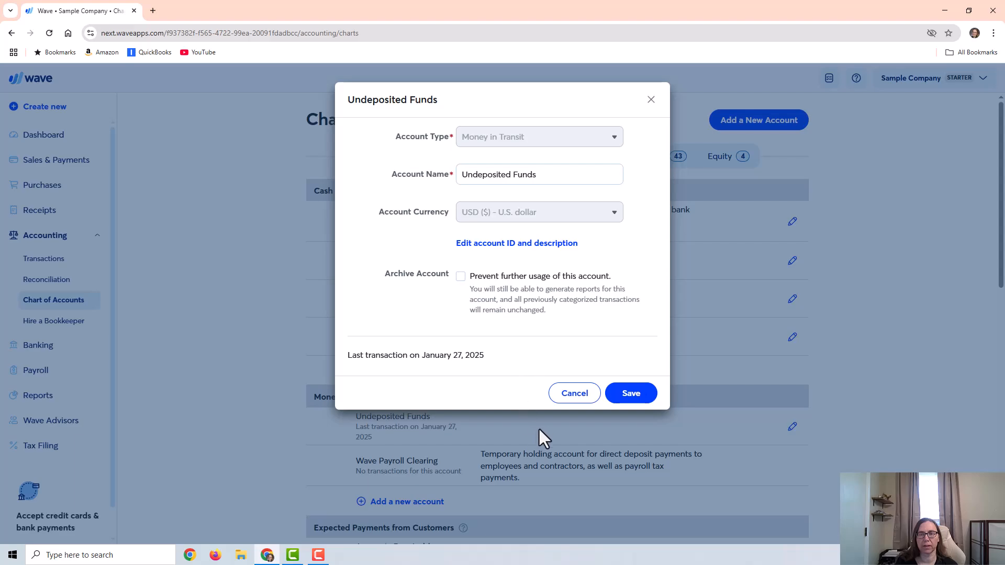
pyautogui.click(563, 397)
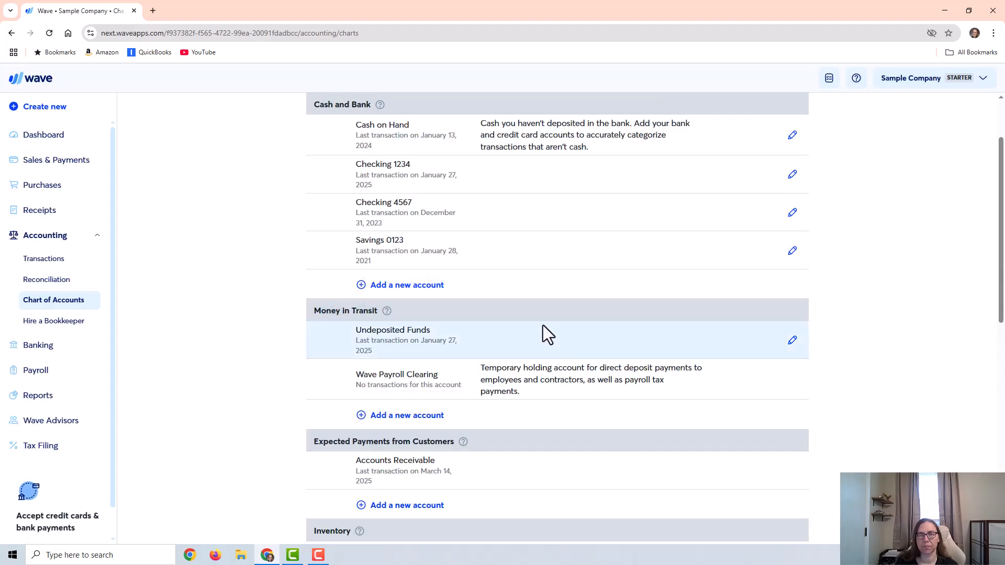
pyautogui.scroll(2, 575, 297)
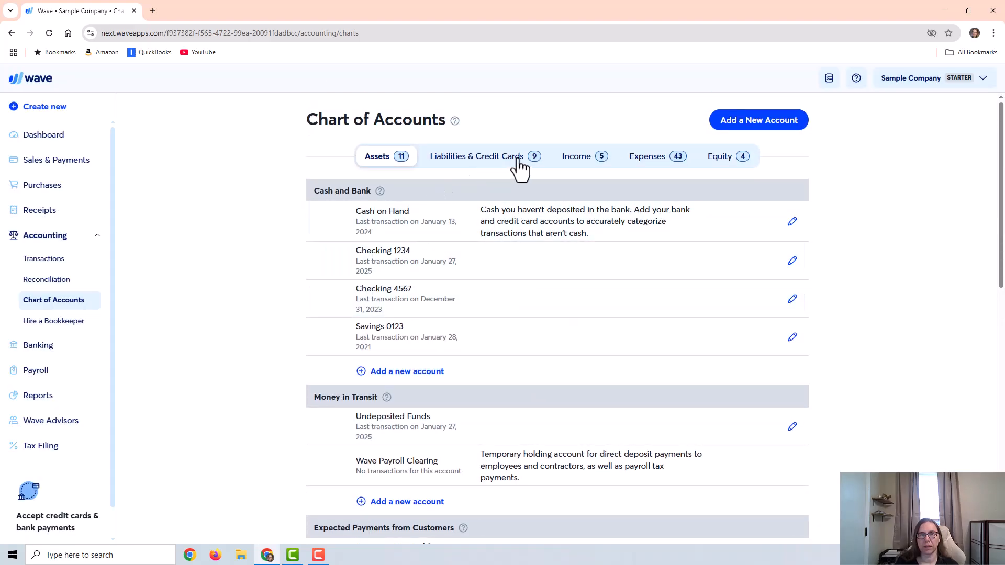
pyautogui.click(634, 158)
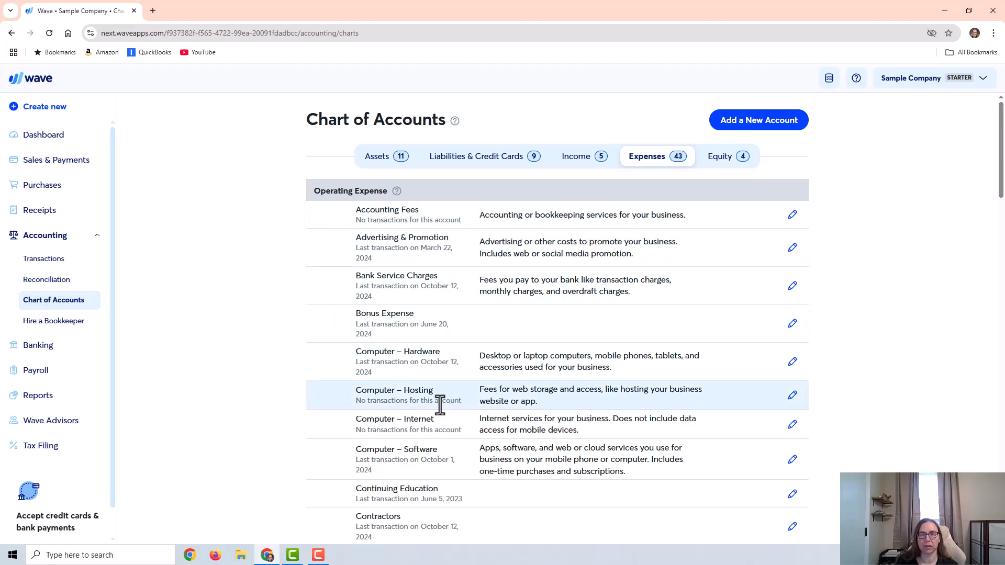
pyautogui.scroll(-3, 438, 399)
pyautogui.scroll(-18, 438, 397)
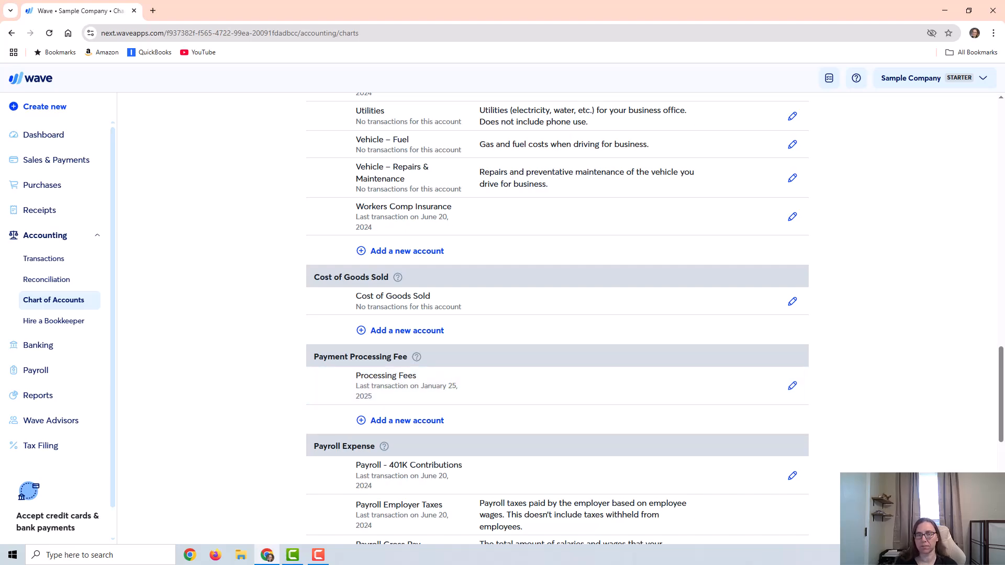
pyautogui.scroll(20, 219, 179)
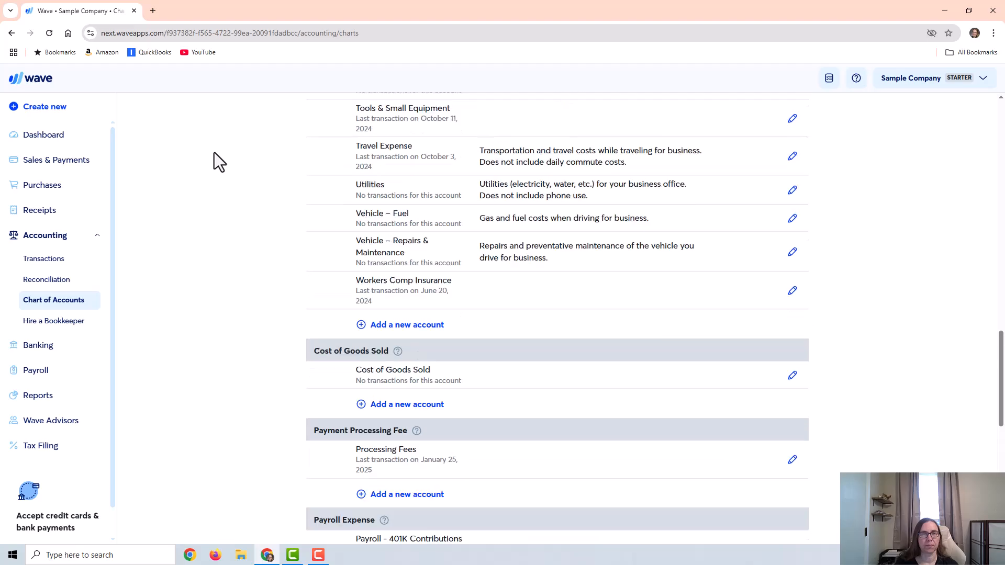
pyautogui.scroll(3, 362, 144)
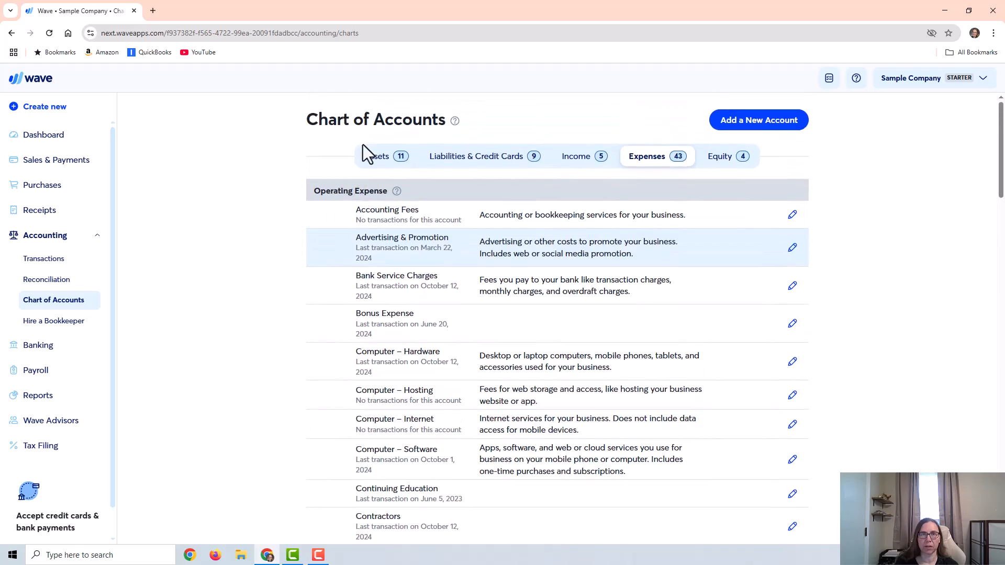
pyautogui.click(376, 157)
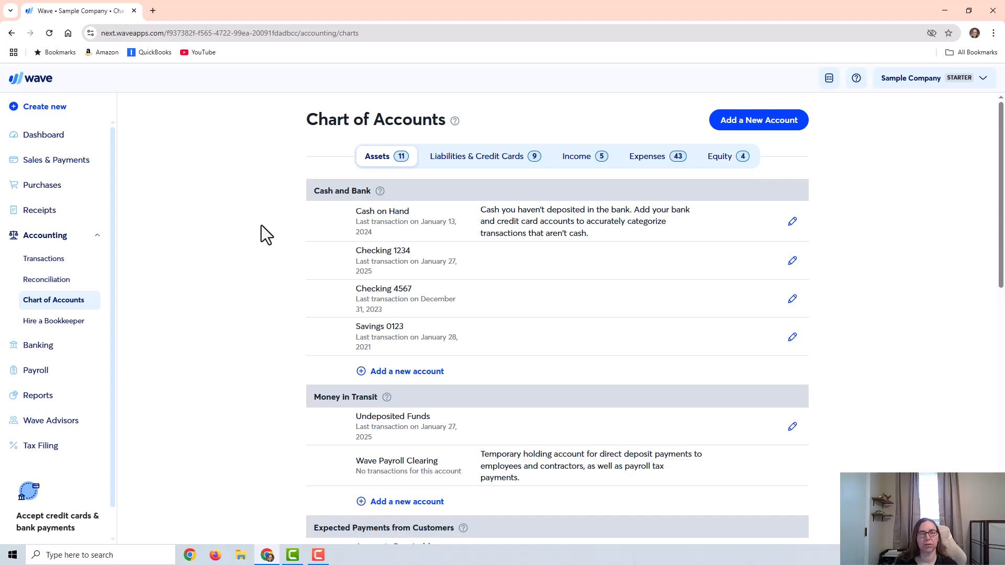
# Step: Open the invoices list and record the invoice 14 payment via PayPal into Undeposited Funds, dated 2025-04-07
pyautogui.click(61, 162)
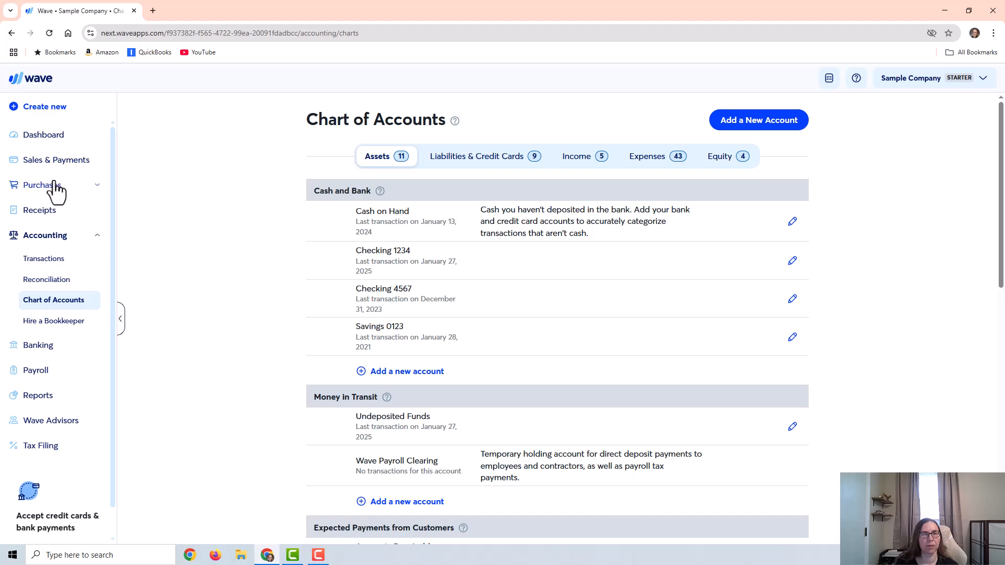
pyautogui.moveTo(39, 166)
pyautogui.click(38, 204)
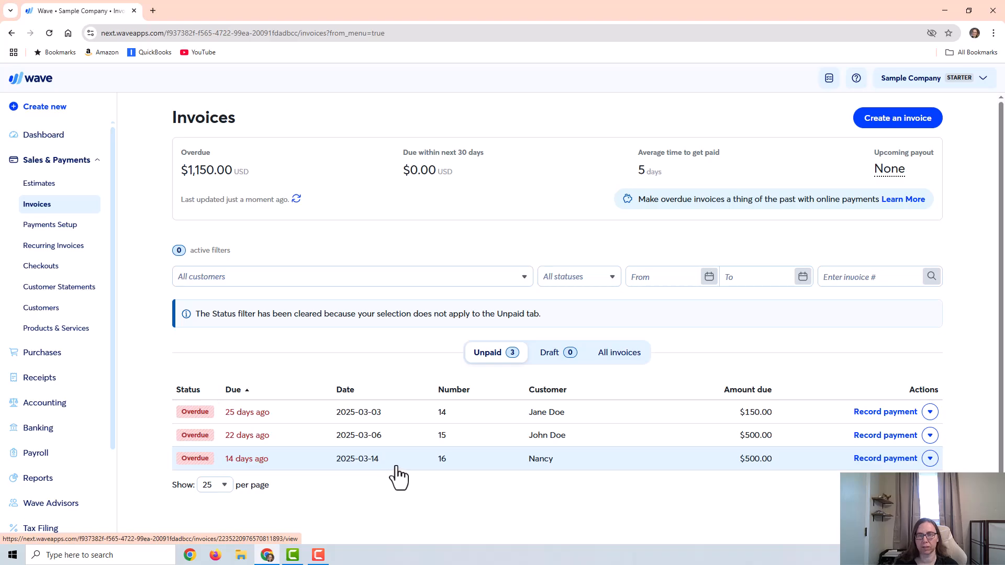
pyautogui.click(894, 417)
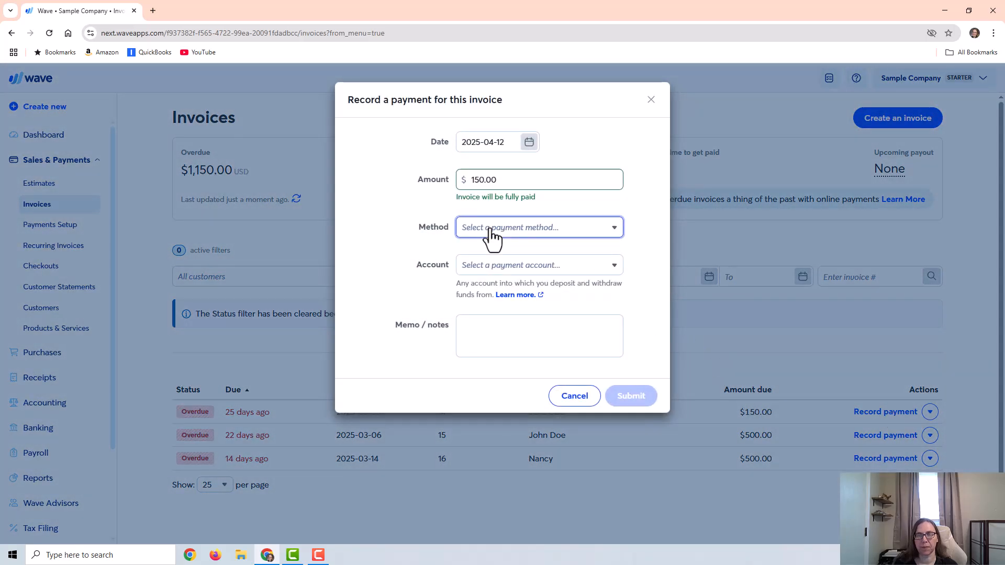
pyautogui.click(492, 233)
pyautogui.click(492, 350)
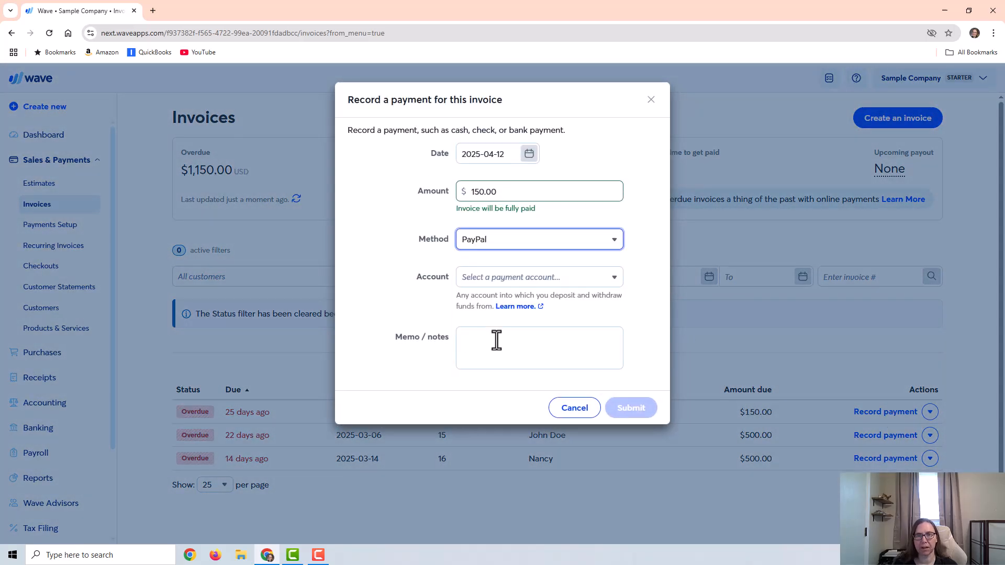
pyautogui.click(509, 279)
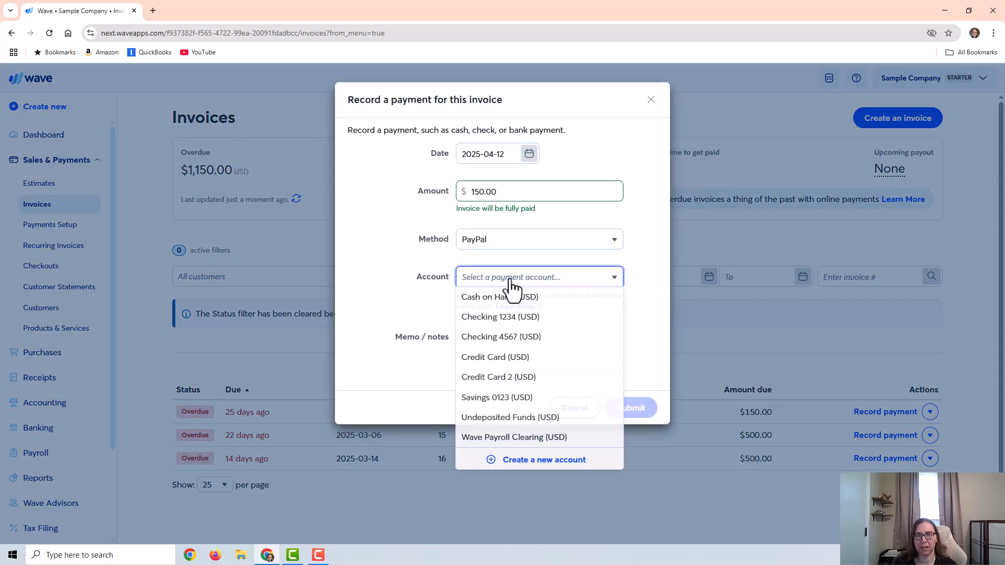
pyautogui.click(485, 422)
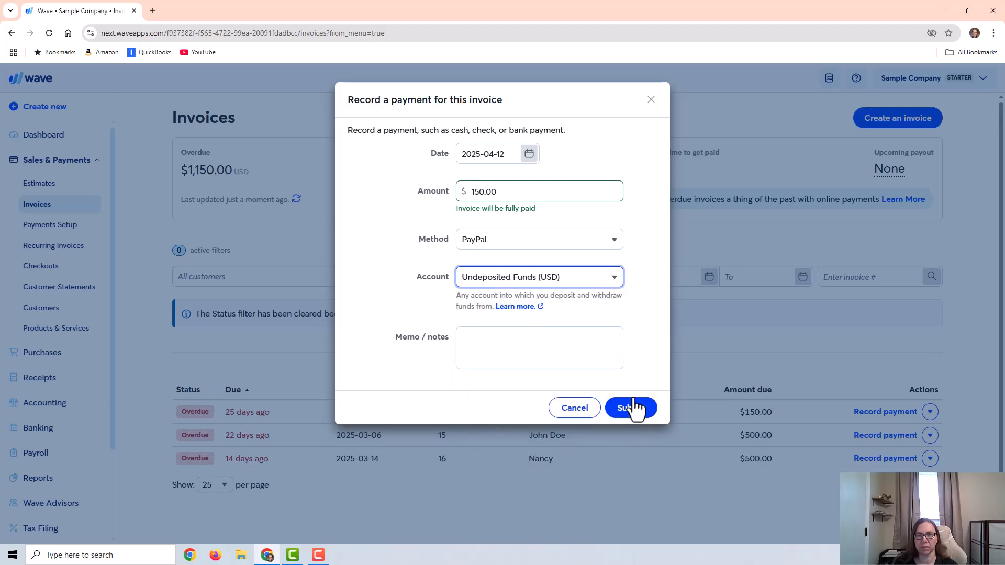
pyautogui.click(529, 154)
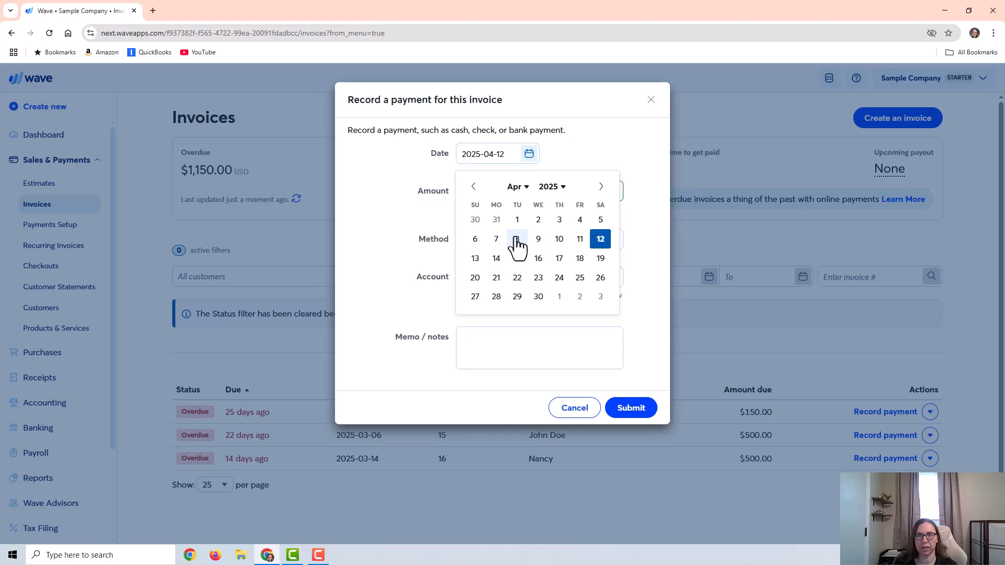
pyautogui.click(498, 239)
pyautogui.click(633, 414)
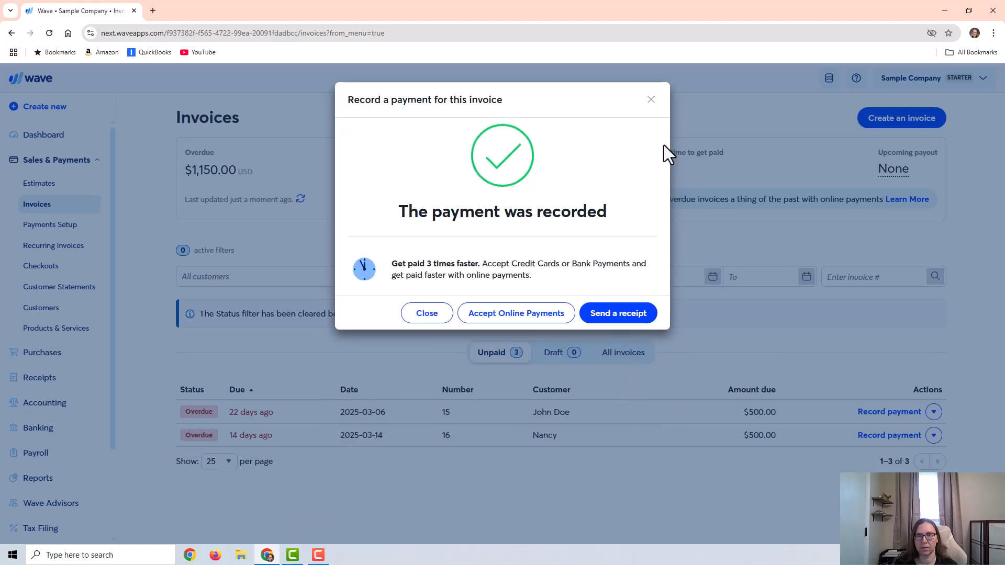
pyautogui.click(651, 98)
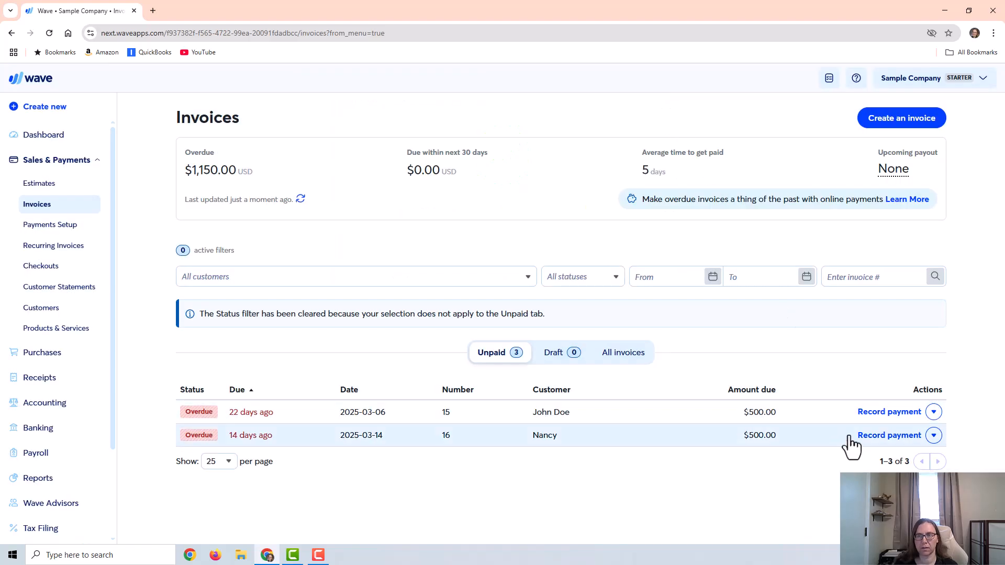
# Step: Record the invoice 15 payment via PayPal into Undeposited Funds, dated 2025-04-07
pyautogui.click(884, 411)
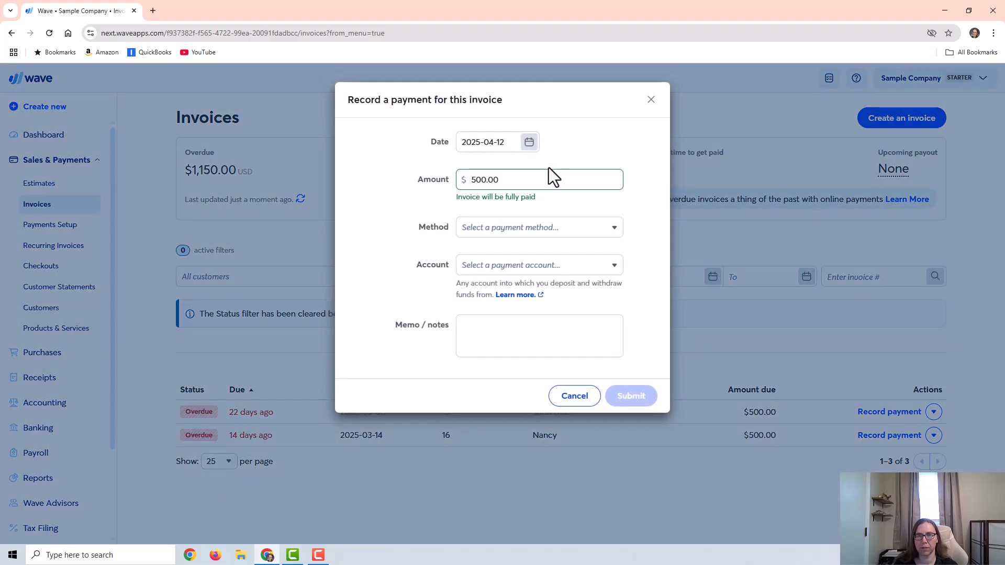
pyautogui.click(527, 147)
pyautogui.click(496, 226)
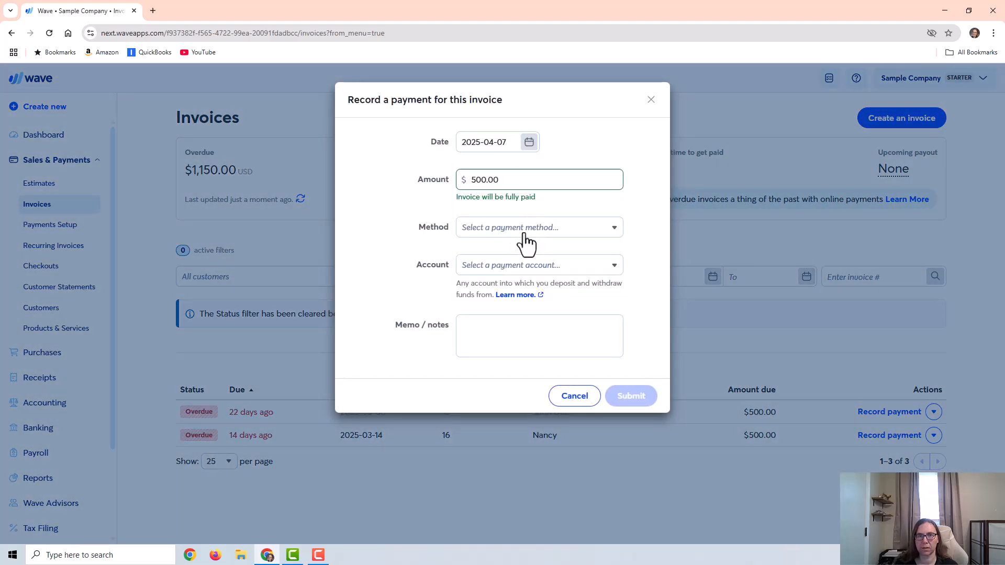
pyautogui.click(521, 232)
pyautogui.click(482, 350)
pyautogui.click(504, 278)
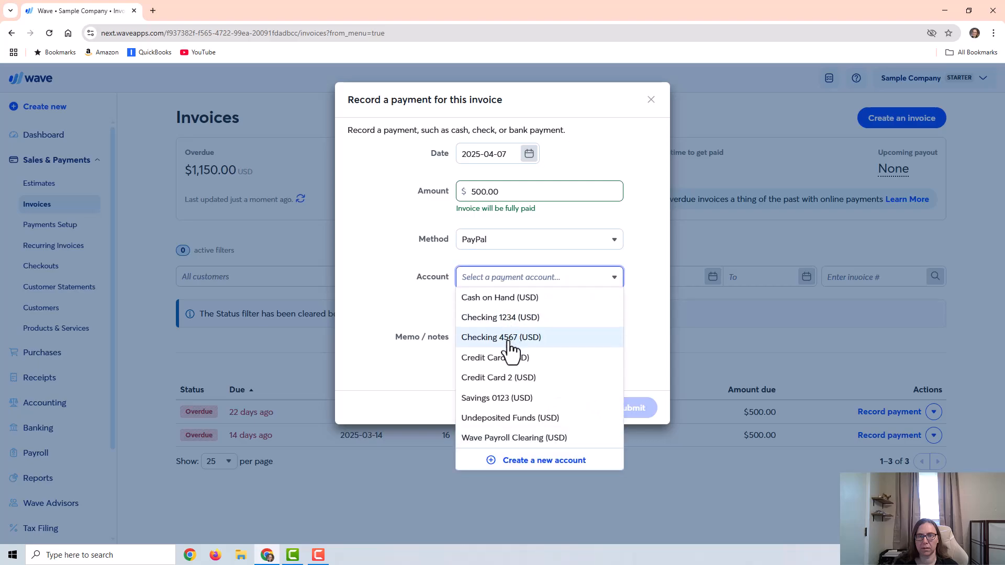
pyautogui.click(508, 419)
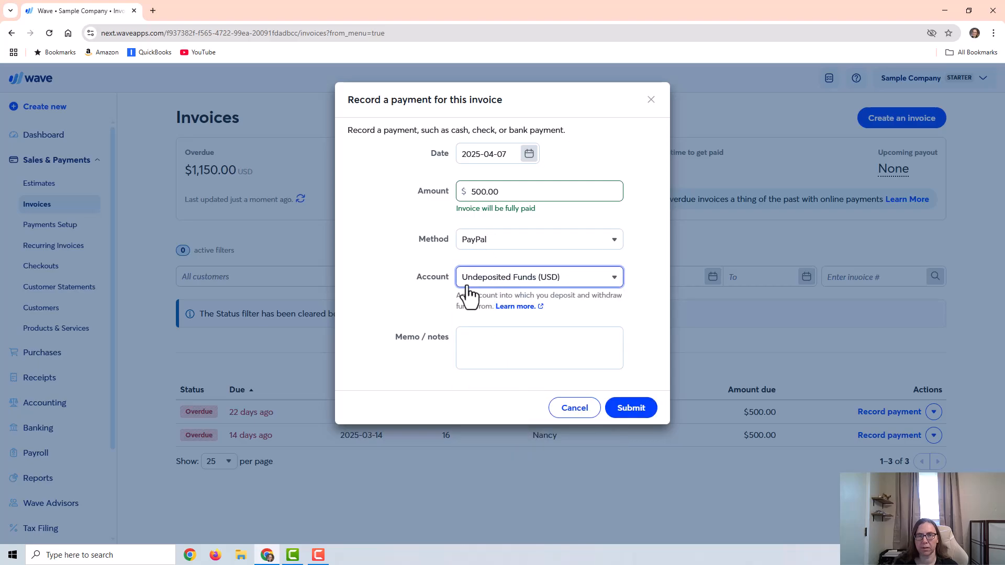
pyautogui.click(631, 412)
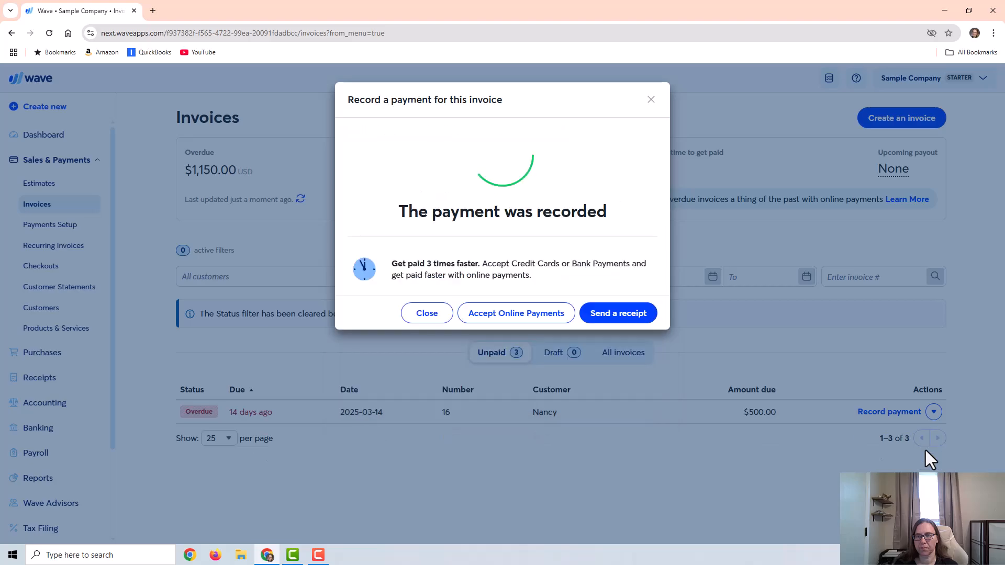
pyautogui.click(651, 101)
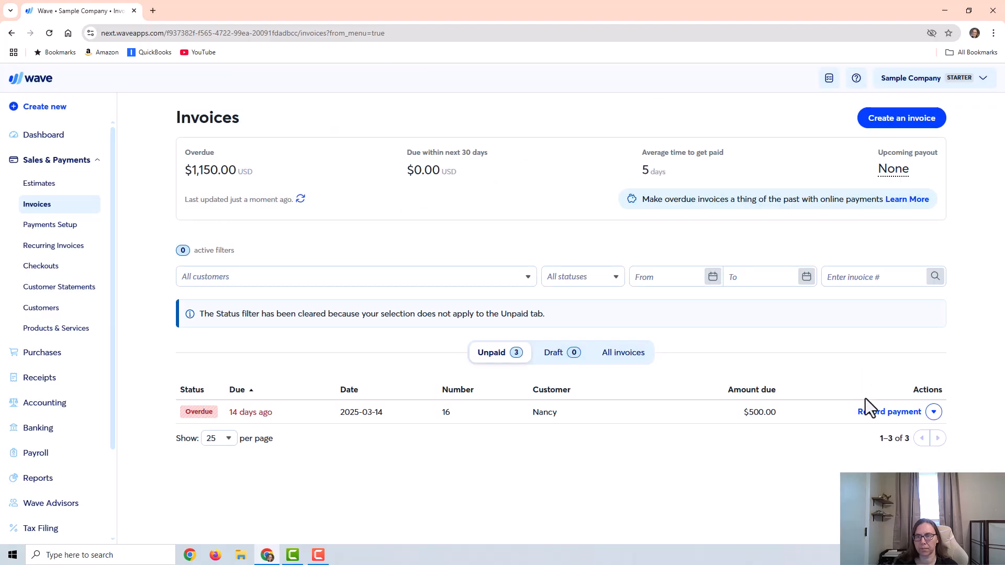
# Step: Record the invoice 16 payment via PayPal into Undeposited Funds, dated 2025-04-08
pyautogui.click(866, 414)
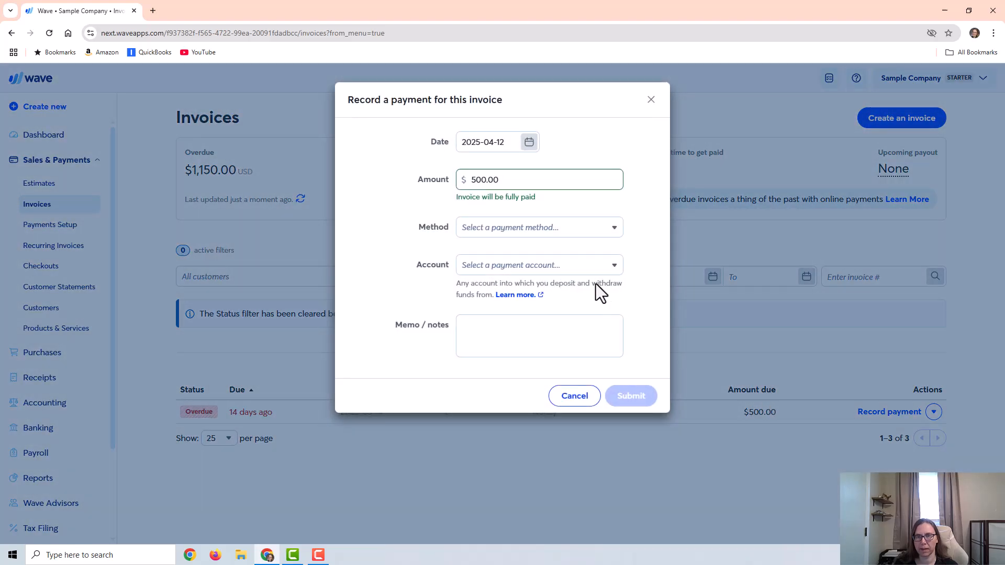
pyautogui.click(560, 230)
pyautogui.click(480, 352)
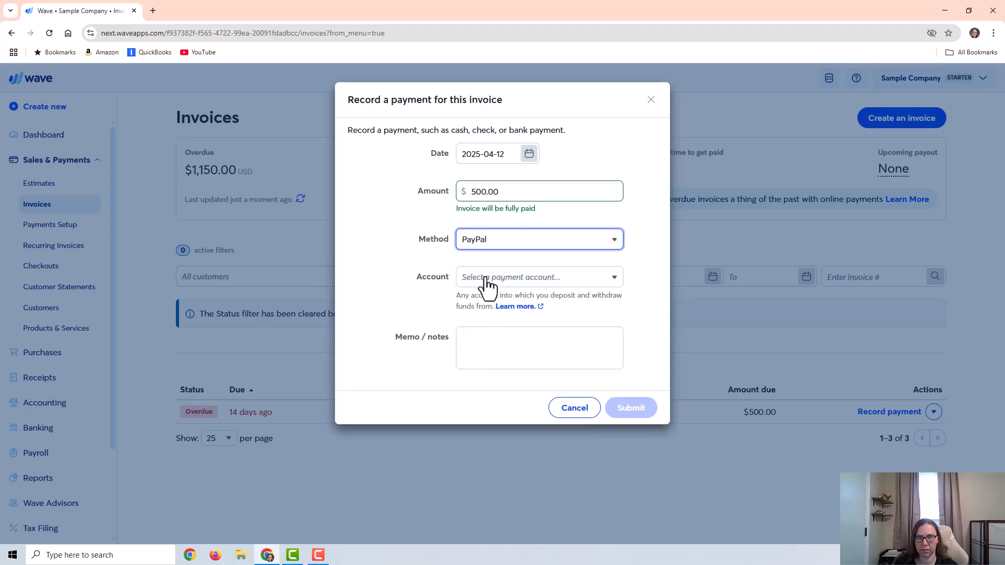
pyautogui.click(485, 282)
pyautogui.click(491, 419)
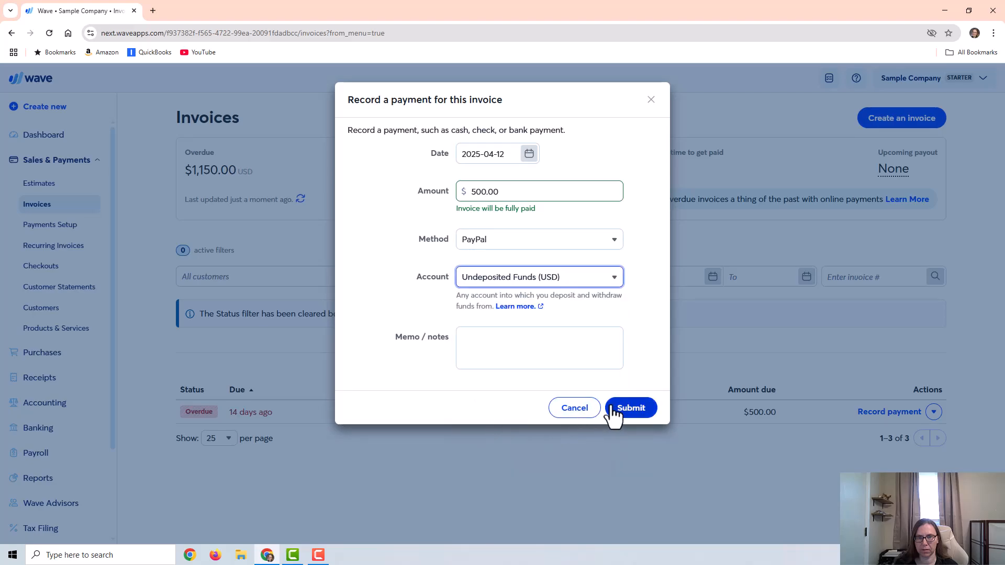
pyautogui.click(530, 154)
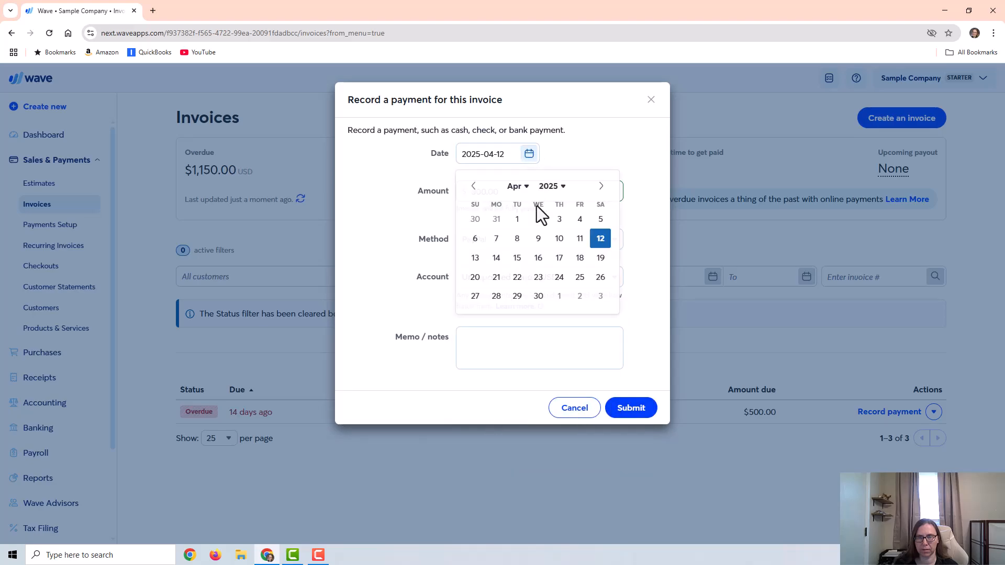
pyautogui.click(519, 240)
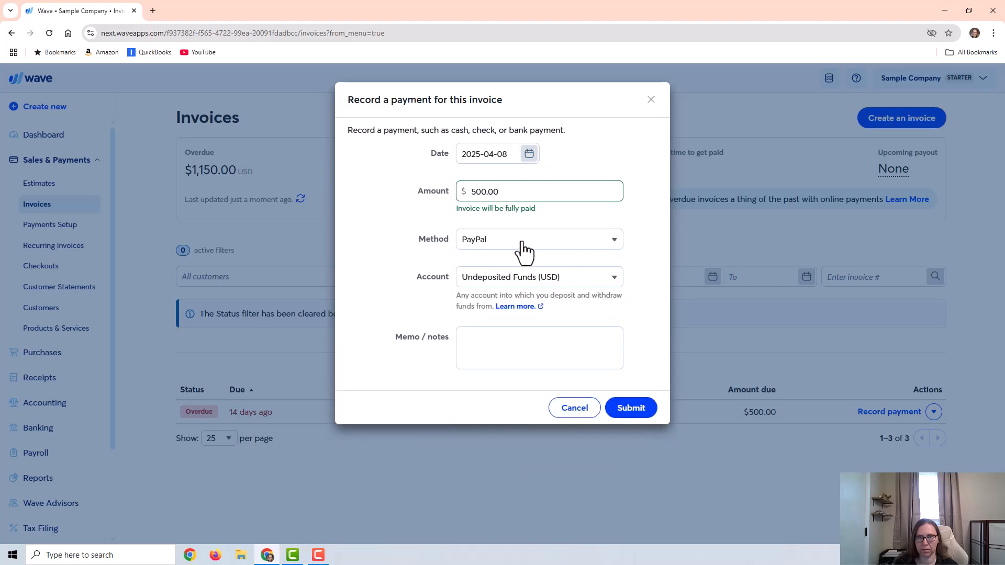
pyautogui.click(624, 408)
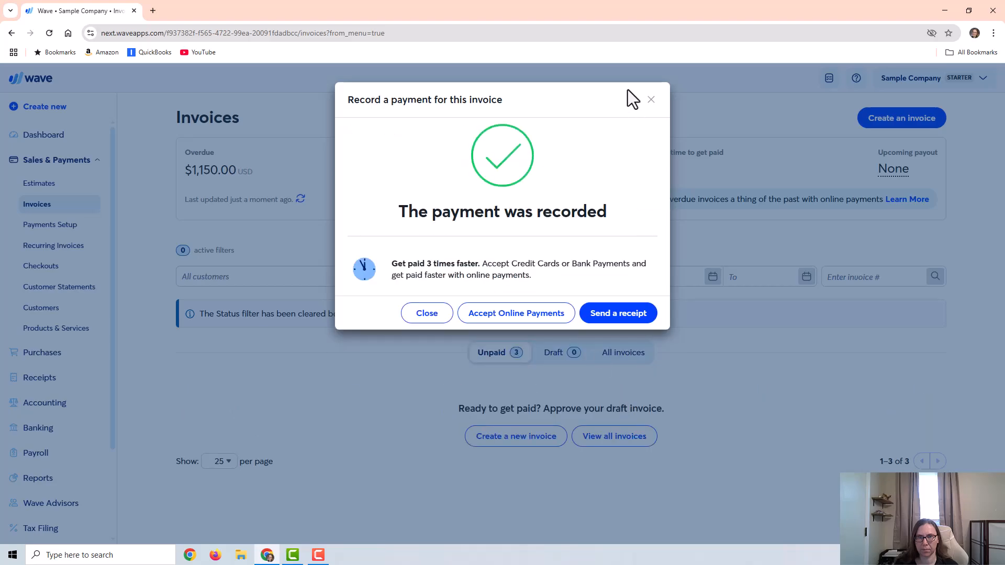
pyautogui.click(651, 100)
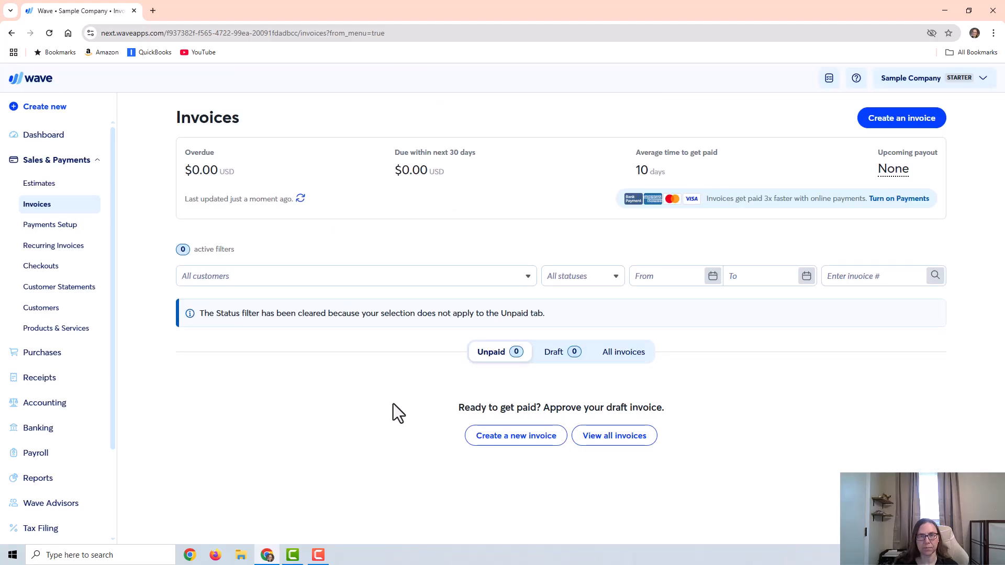
# Step: Open the accounting transactions and view them for the Undeposited Funds account, then for Checking 1234
pyautogui.click(42, 403)
pyautogui.click(45, 266)
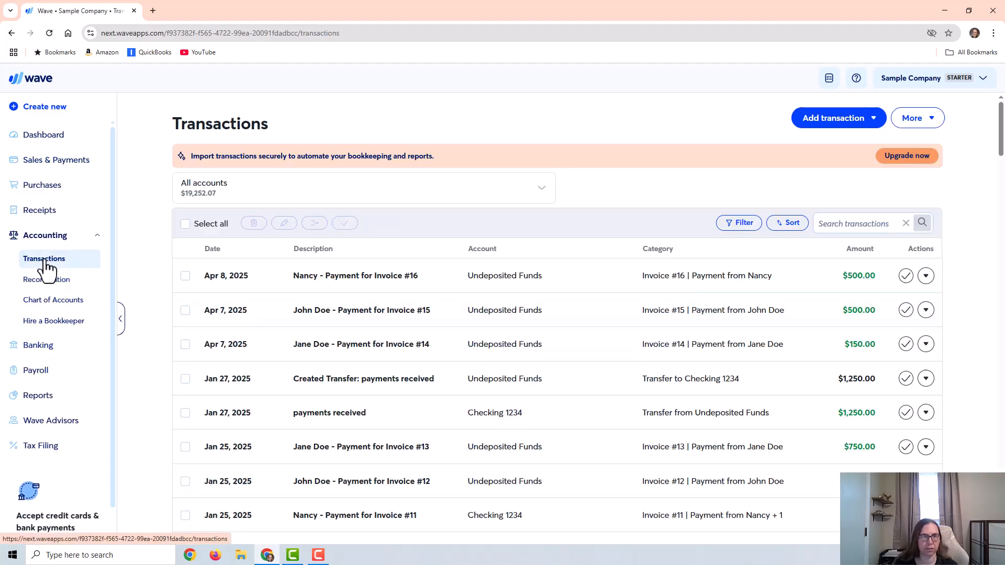
pyautogui.click(234, 198)
pyautogui.scroll(-4, 353, 291)
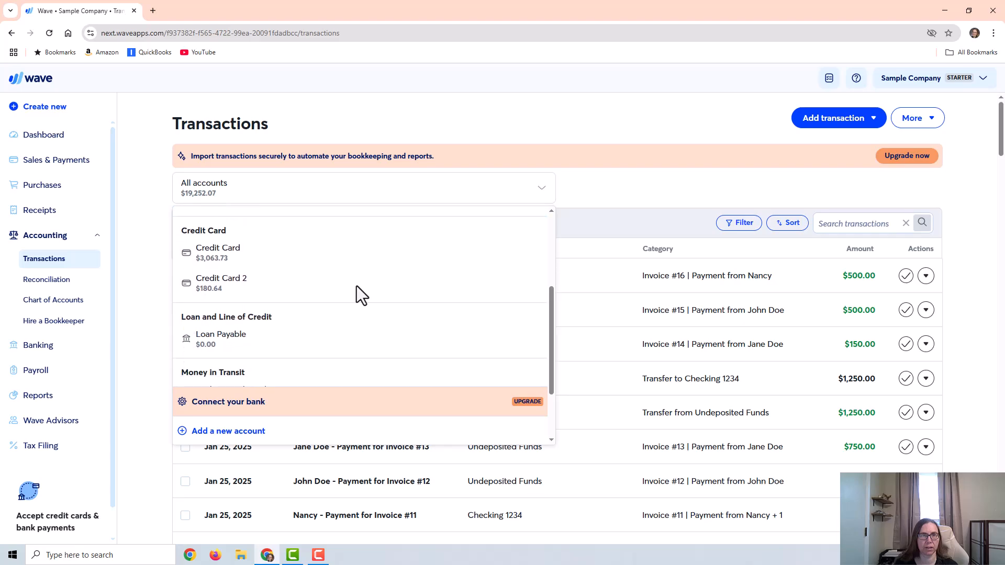
pyautogui.click(280, 310)
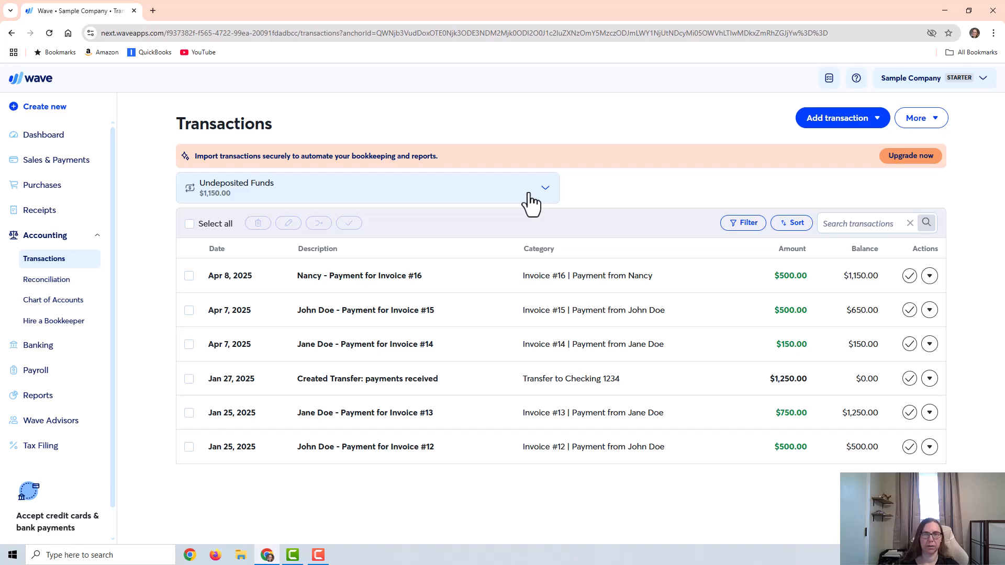
pyautogui.click(499, 196)
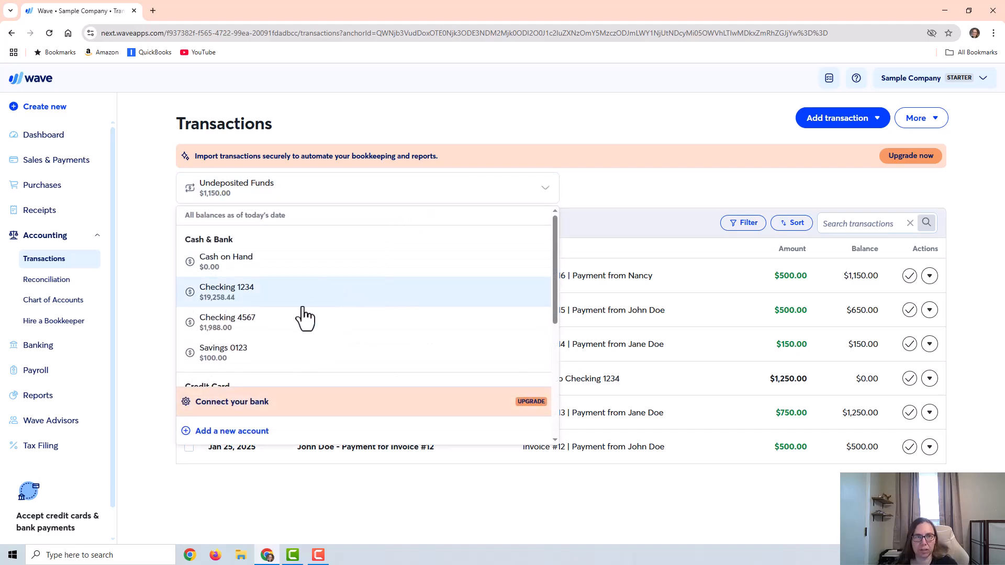
pyautogui.click(283, 290)
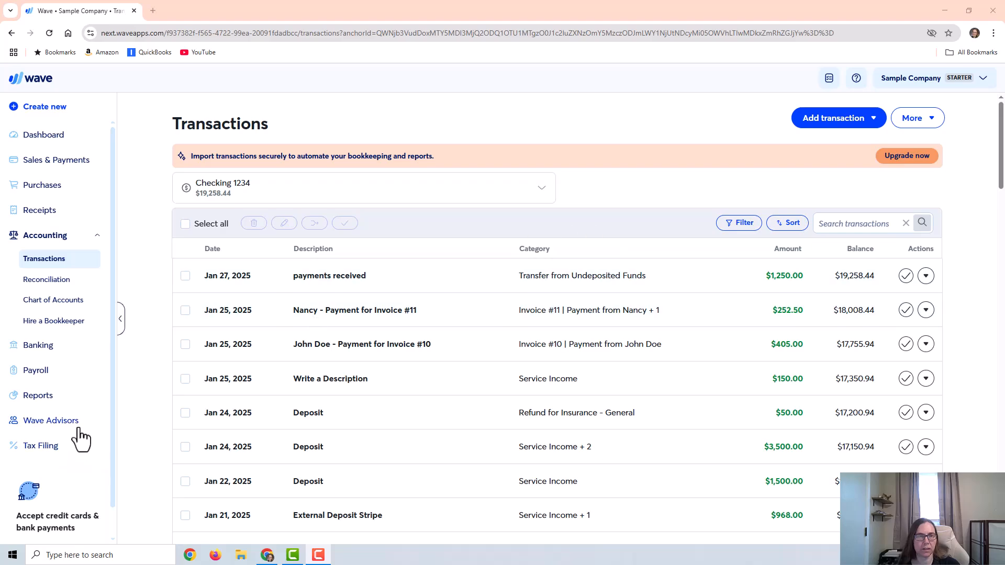
# Step: Open the Banking section and inspect the options for the Jan 27 payments received transaction
pyautogui.click(38, 349)
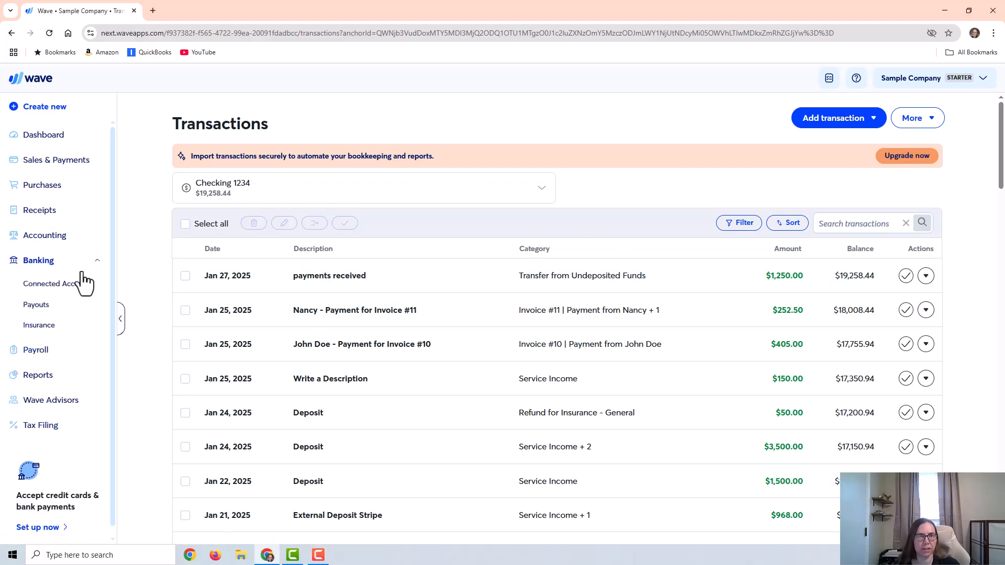
pyautogui.click(641, 282)
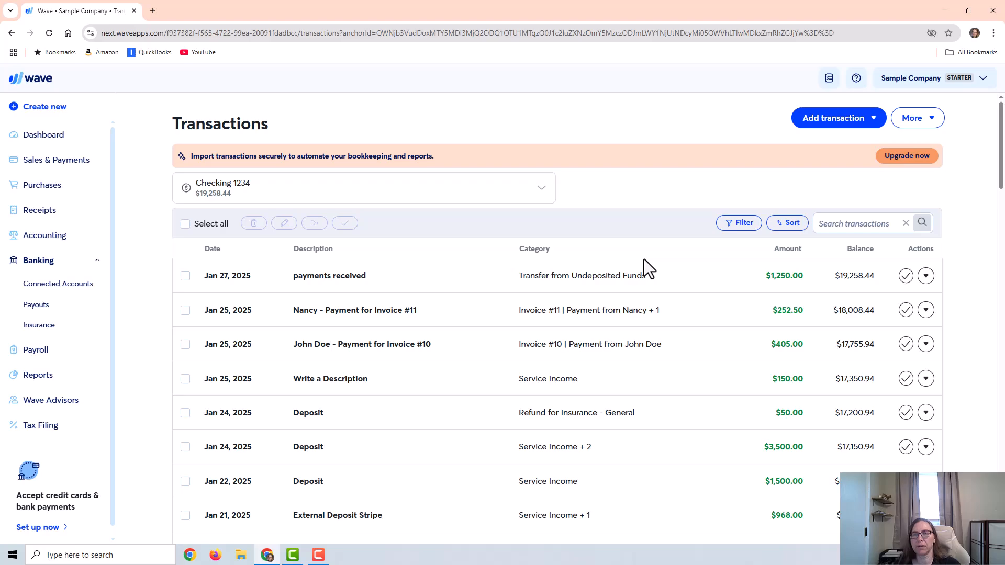
pyautogui.click(926, 276)
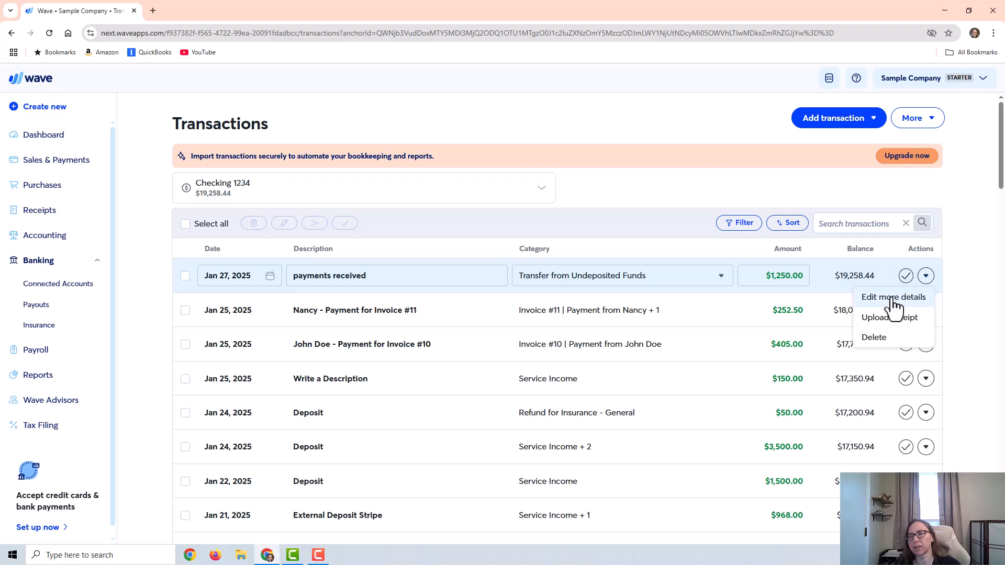
pyautogui.click(943, 255)
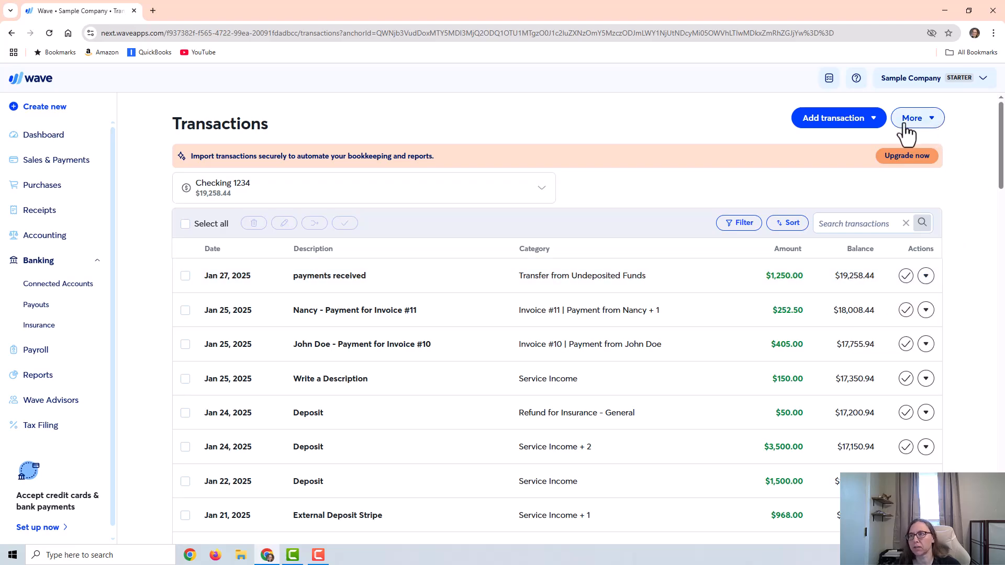
# Step: Add a deposit to Checking 1234 of 1,105.00 dated 2025-04-11, described as transfer from PayPal
pyautogui.click(815, 125)
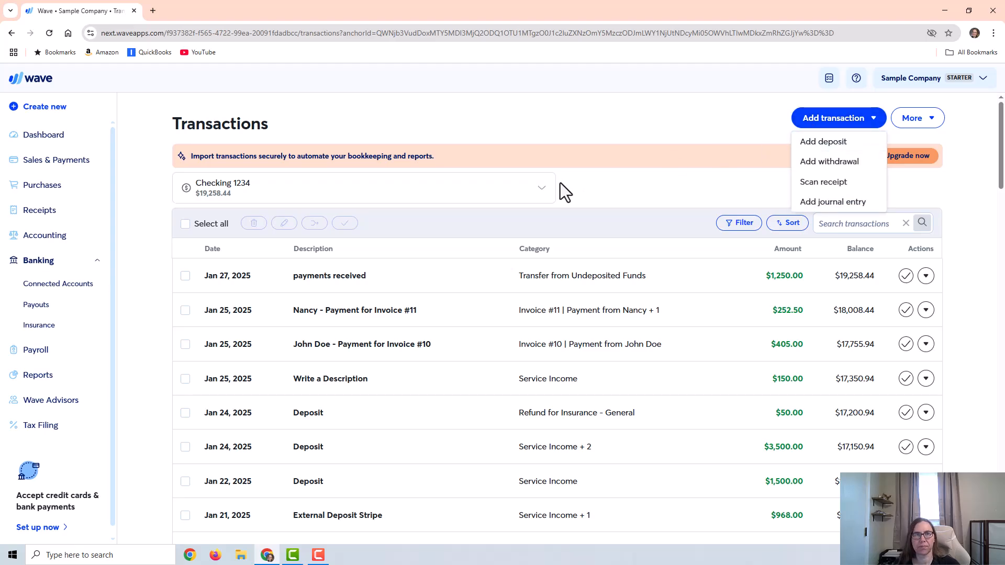
pyautogui.click(822, 142)
pyautogui.click(473, 230)
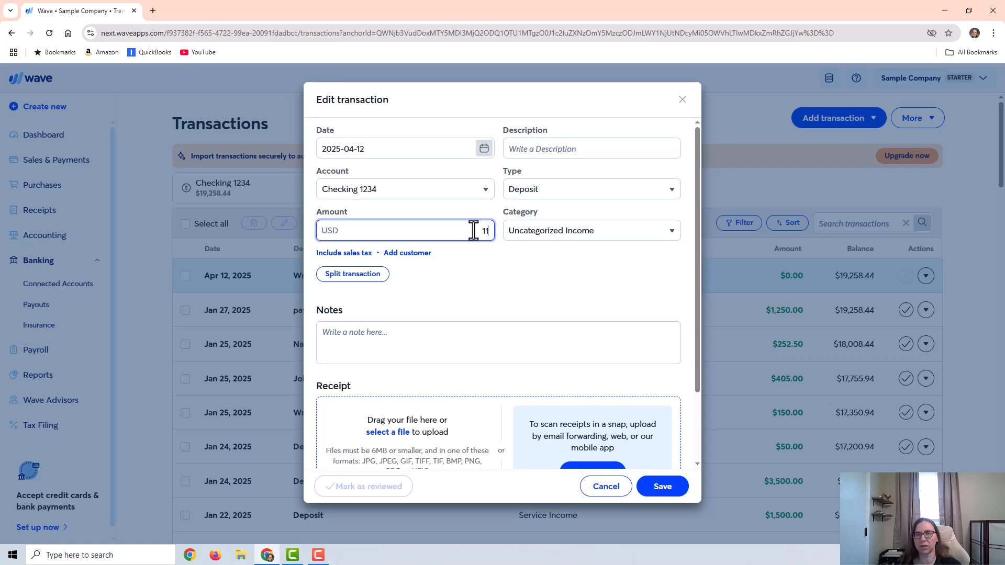
pyautogui.write('106')
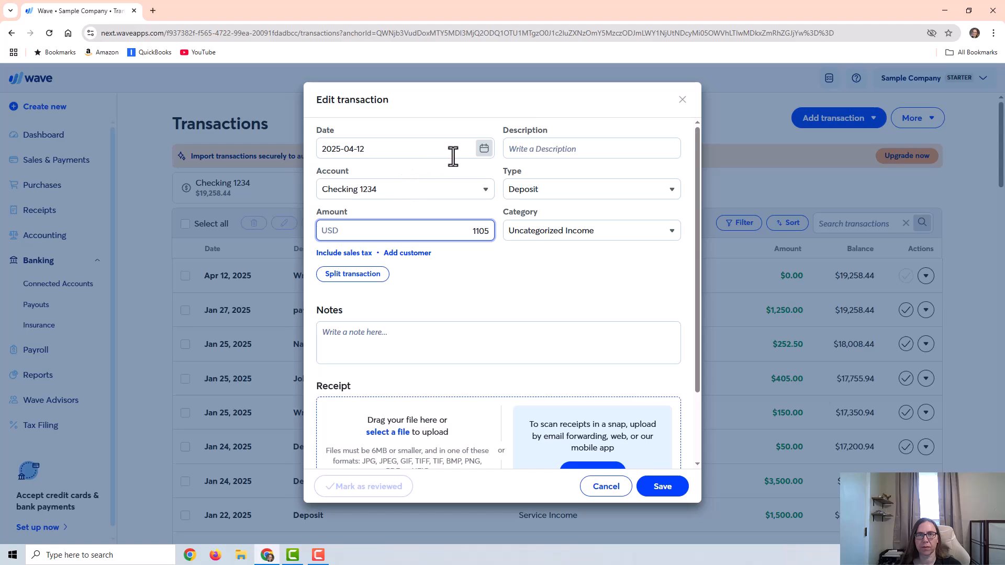
pyautogui.click(471, 154)
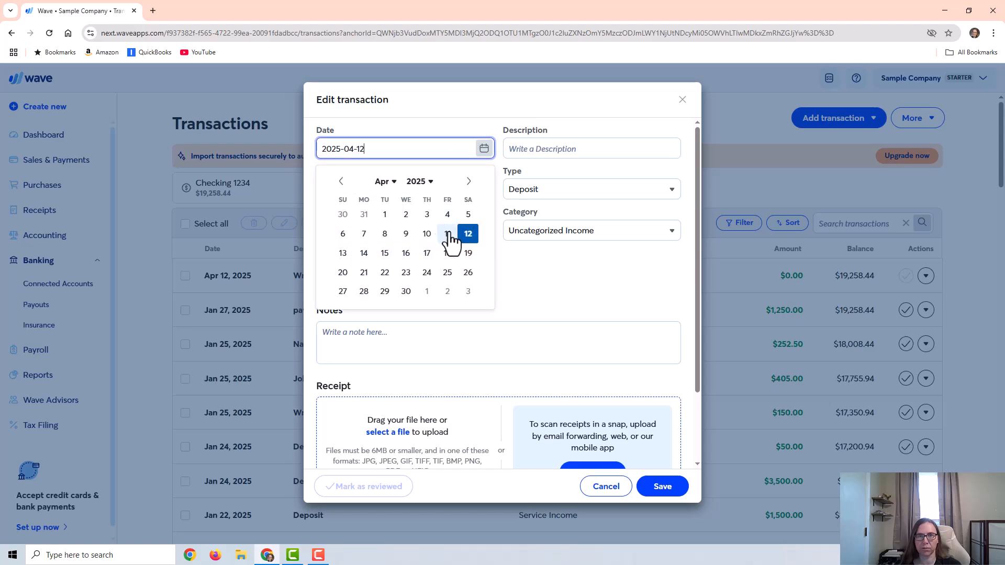
pyautogui.click(448, 235)
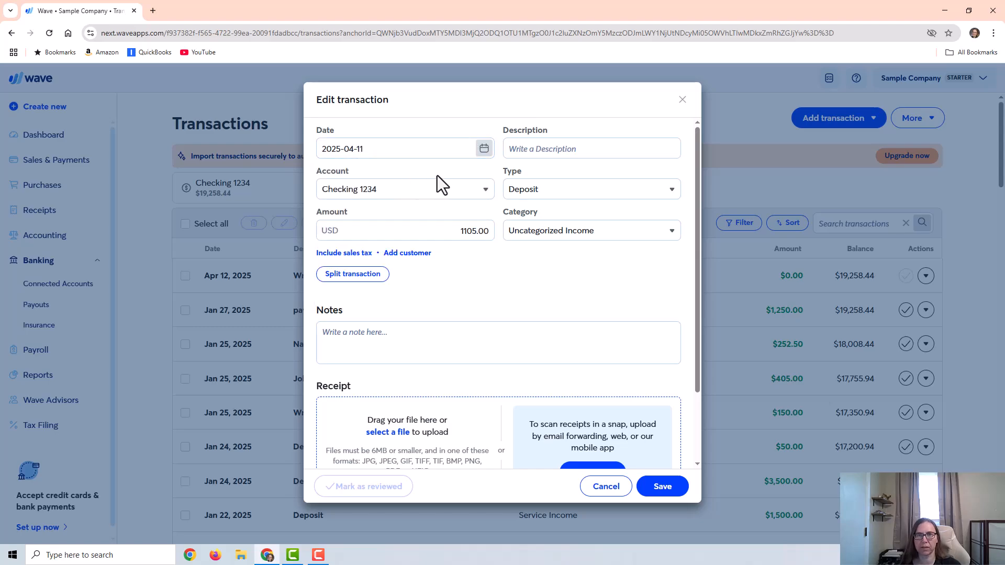
pyautogui.click(606, 147)
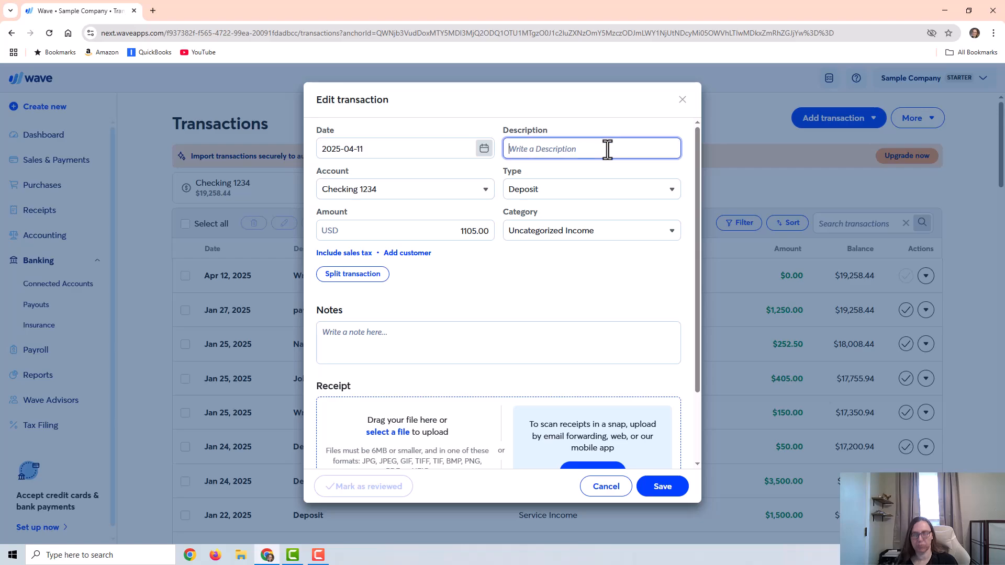
pyautogui.write('transfer from PayPal')
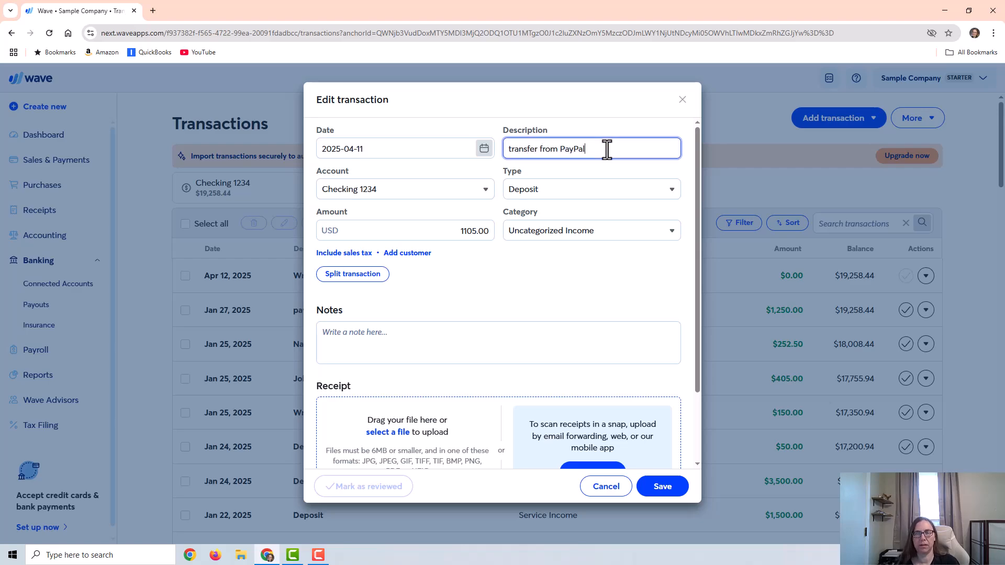
# Step: Split the deposit, assigning 1150.00 to a transfer from Undeposited Funds
pyautogui.click(365, 277)
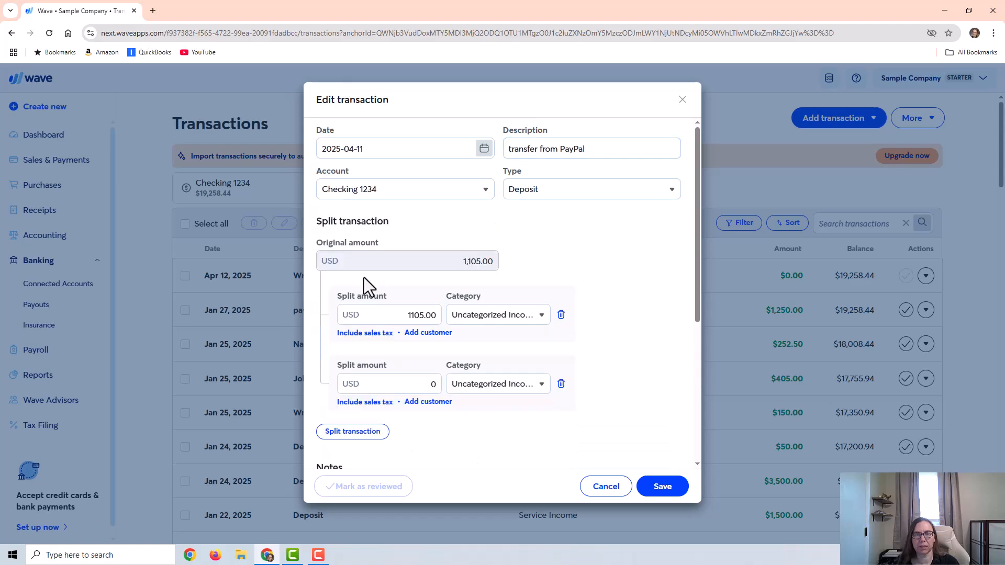
pyautogui.click(487, 320)
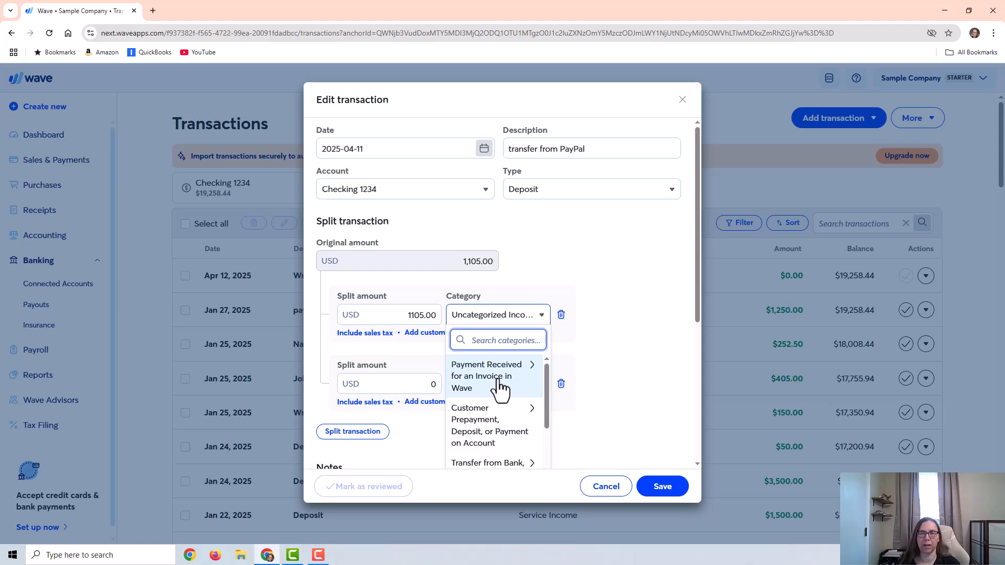
pyautogui.scroll(-2, 502, 407)
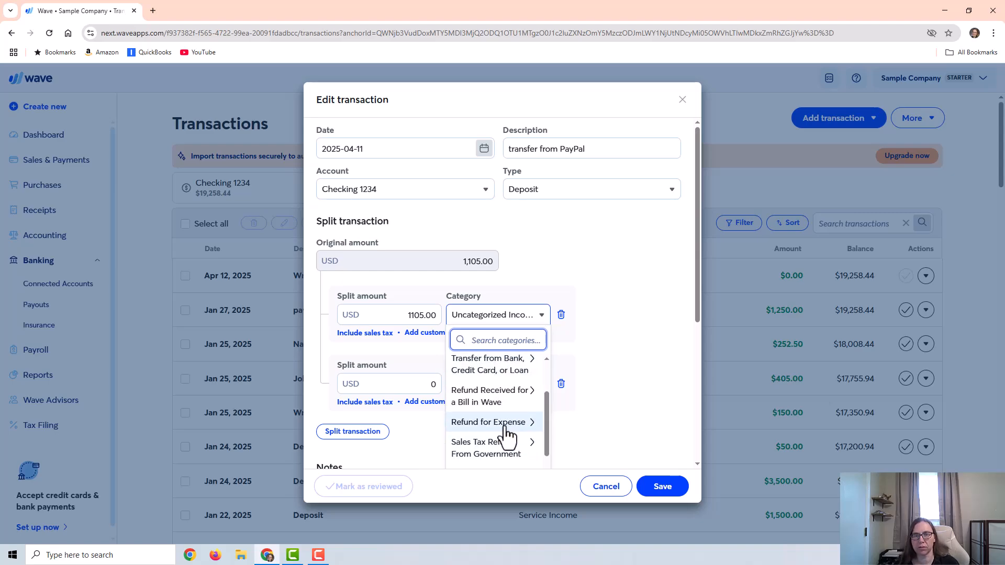
pyautogui.click(497, 377)
pyautogui.scroll(-3, 504, 396)
pyautogui.scroll(-1, 510, 398)
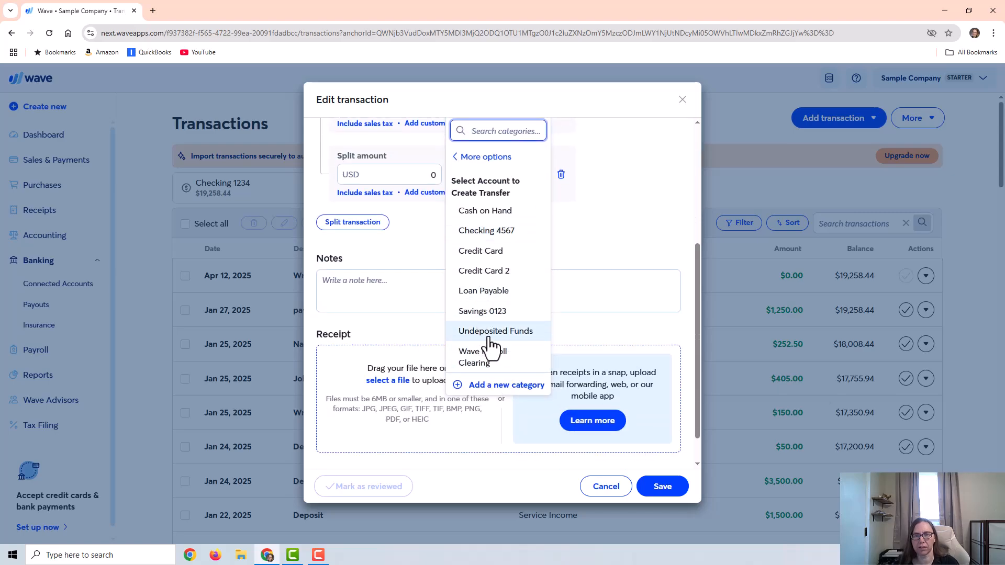
pyautogui.click(483, 334)
pyautogui.scroll(3, 492, 332)
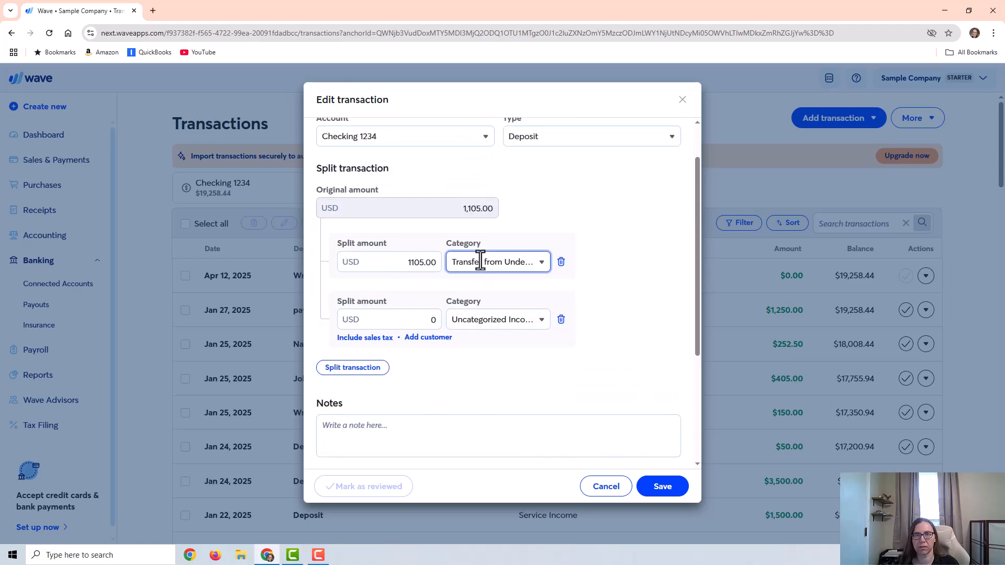
pyautogui.doubleClick(413, 272)
pyautogui.write('15')
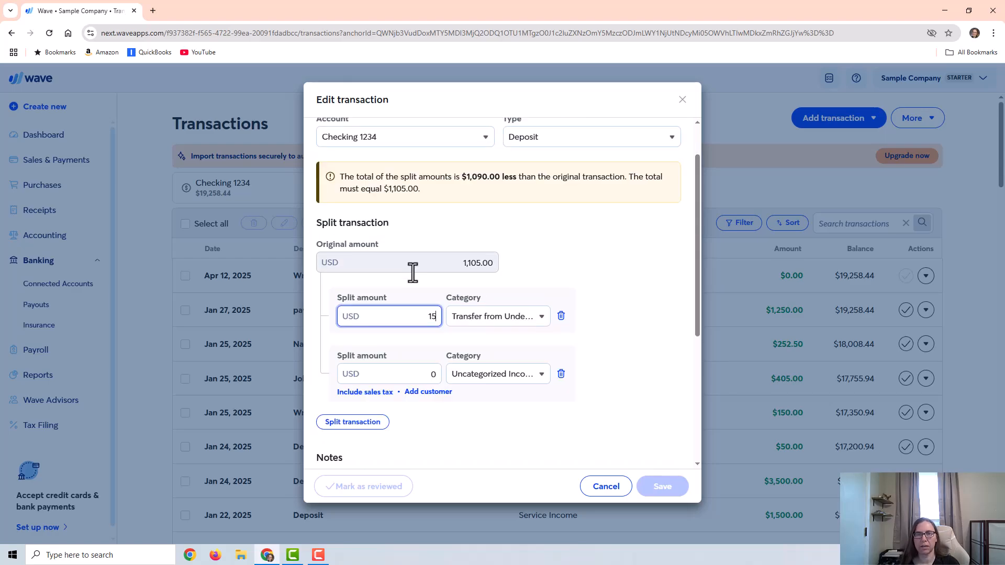
pyautogui.press('BackSpace')
pyautogui.write('150')
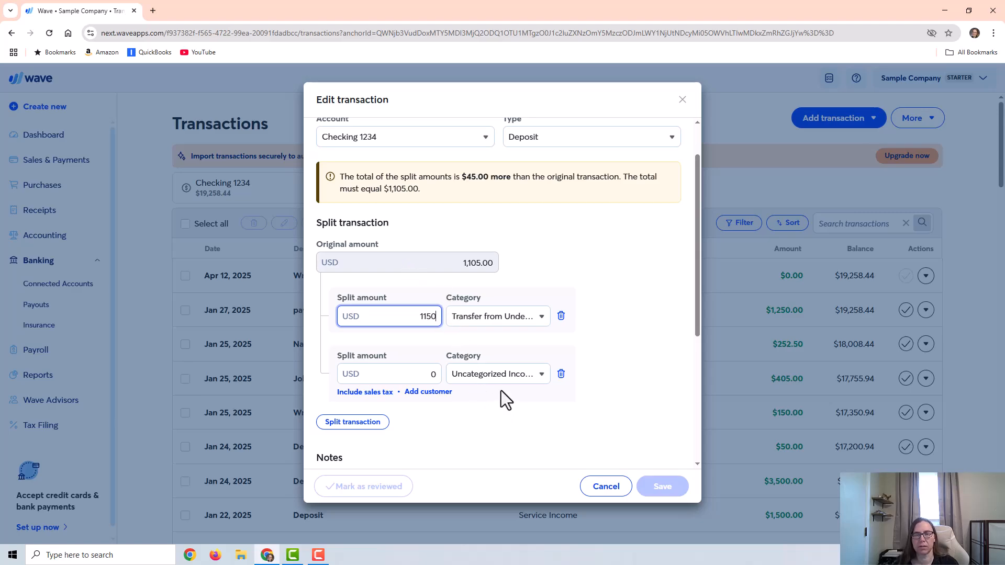
# Step: Set the second split line to Processing Fees for 45, then save the transaction
pyautogui.click(505, 374)
pyautogui.scroll(-2, 607, 334)
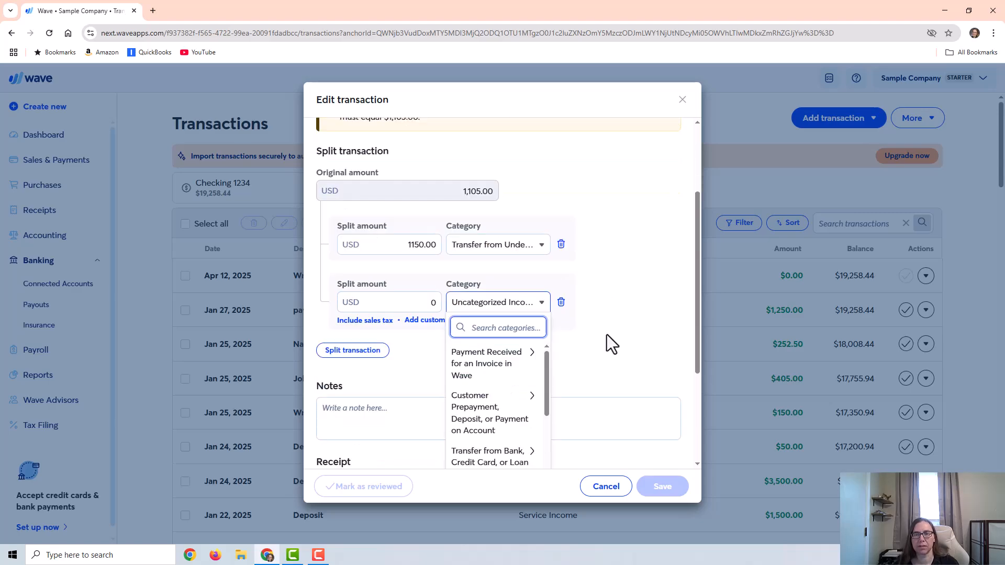
pyautogui.scroll(-5, 498, 347)
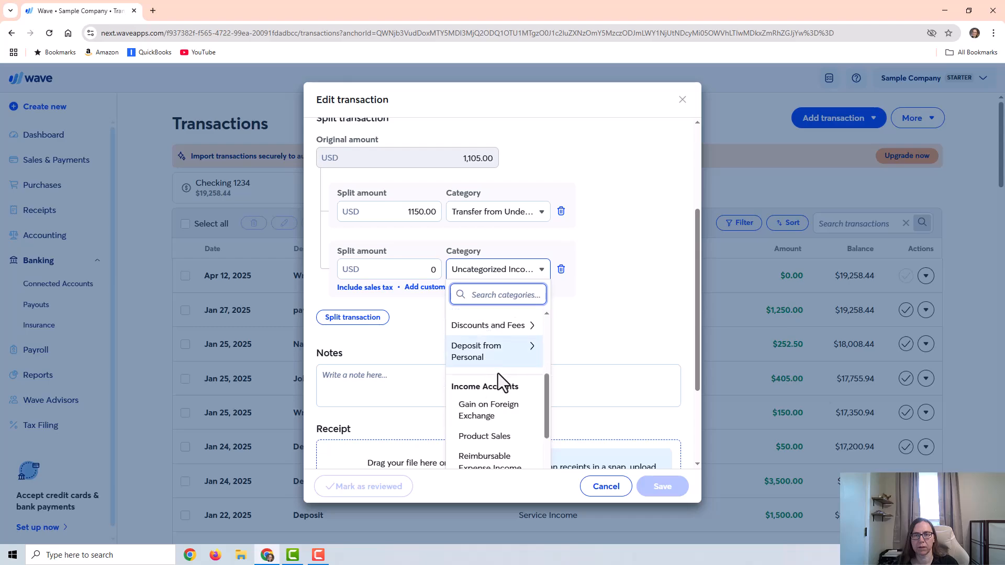
pyautogui.click(498, 325)
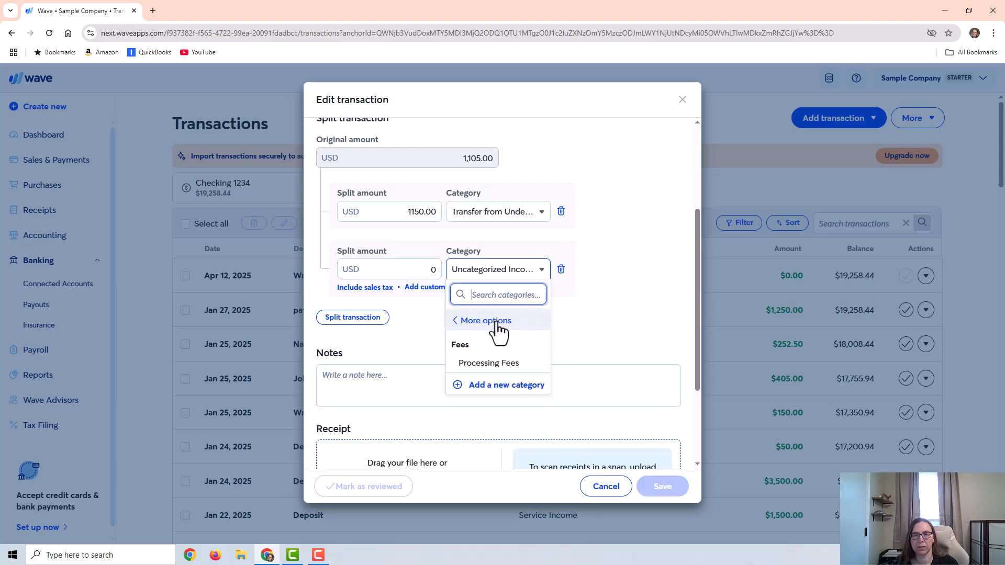
pyautogui.click(511, 363)
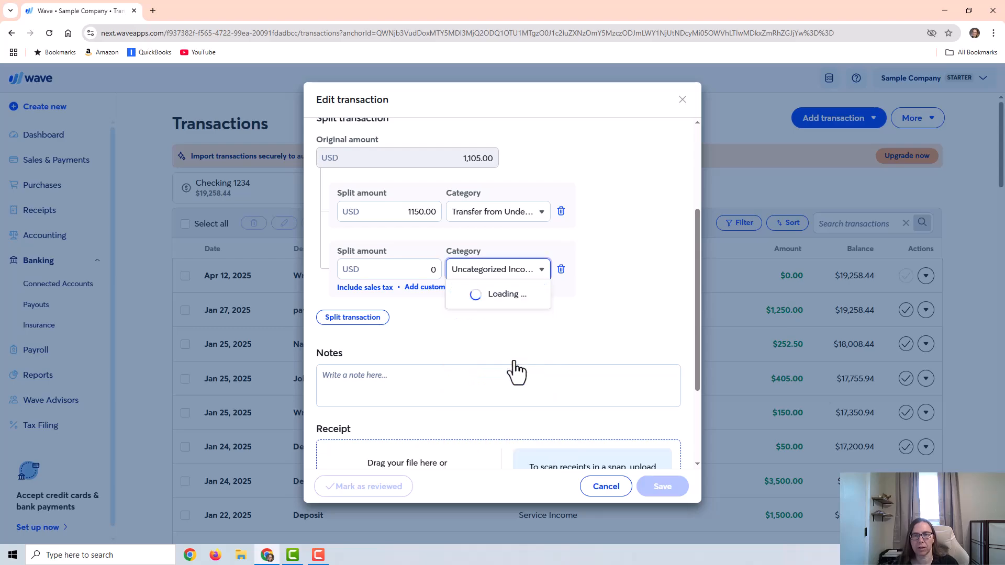
pyautogui.click(393, 268)
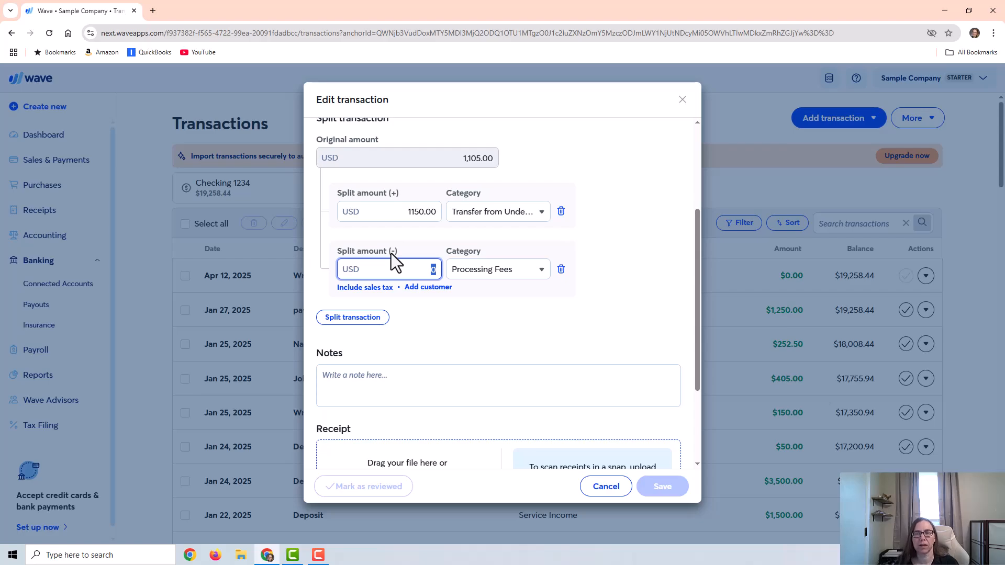
pyautogui.write('45')
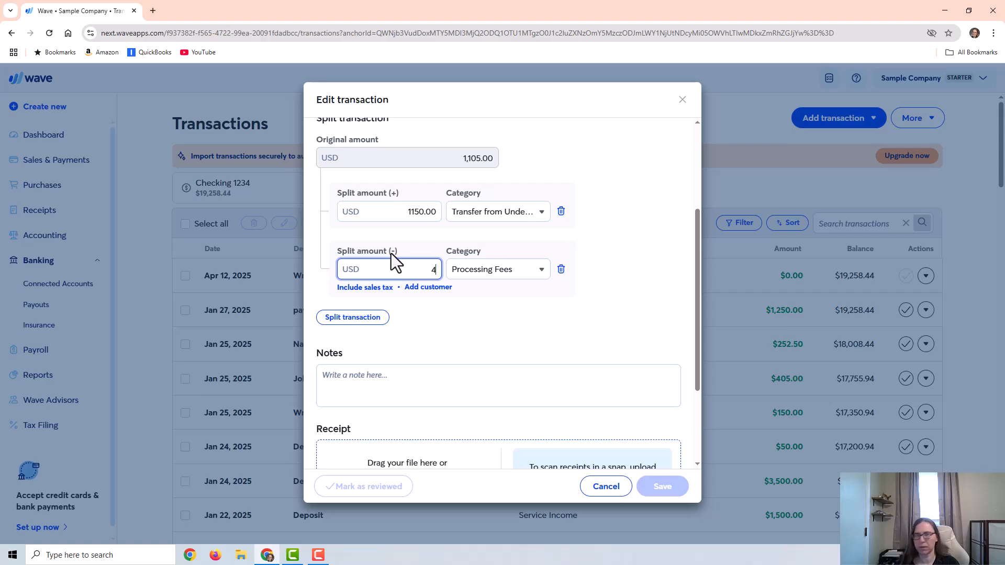
pyautogui.scroll(-1, 391, 253)
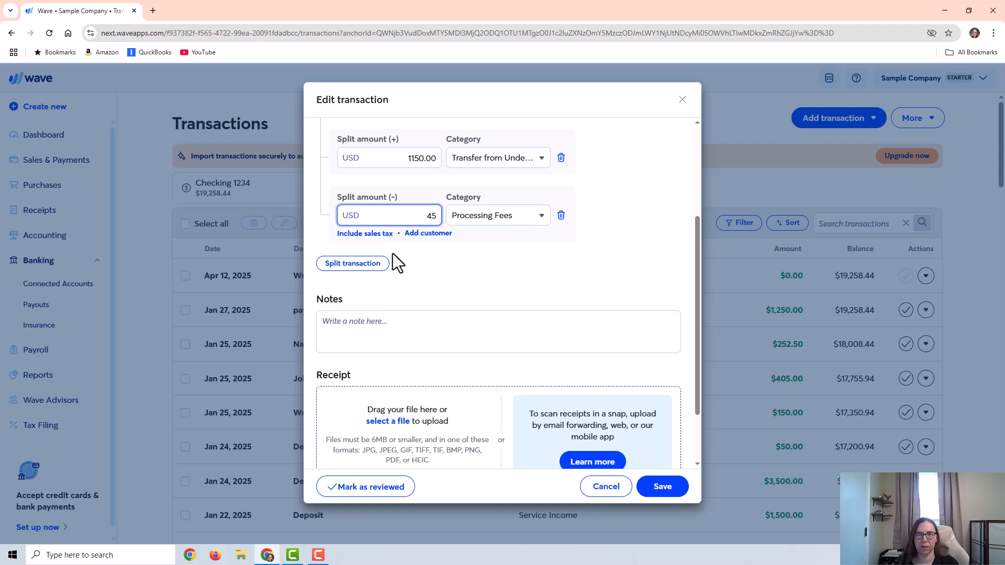
pyautogui.scroll(3, 392, 253)
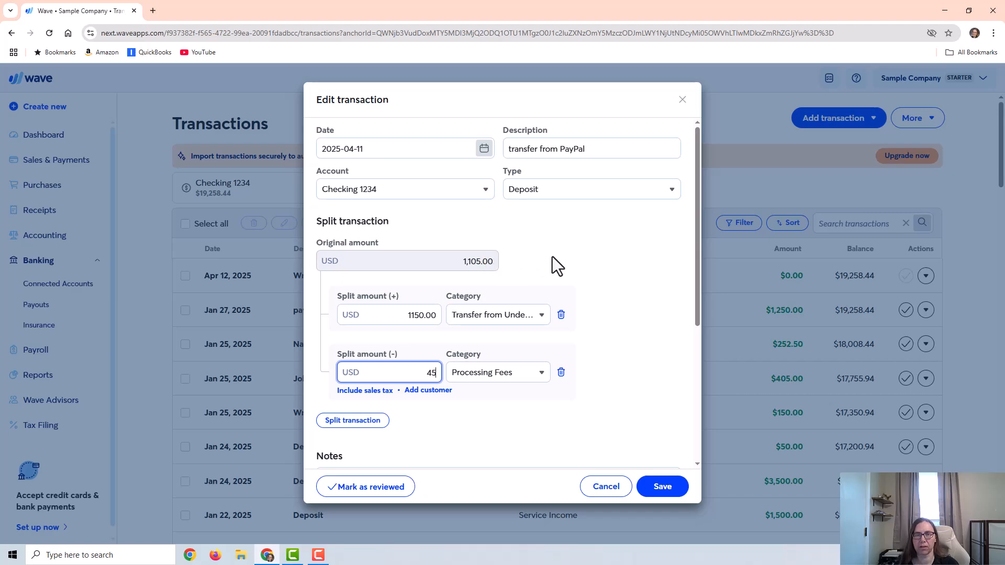
pyautogui.press('Tab')
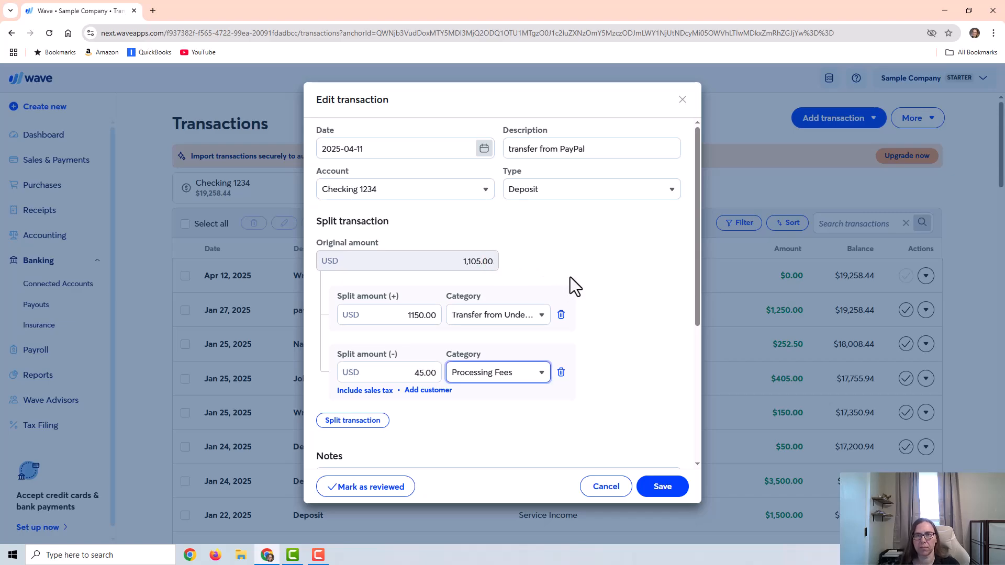
pyautogui.click(662, 488)
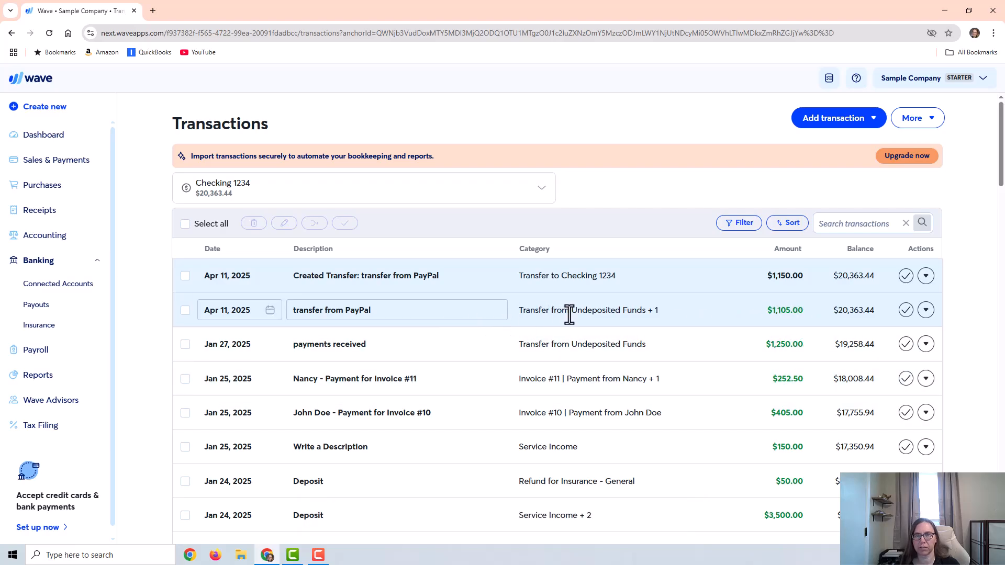
# Step: Switch the transactions view to the Undeposited Funds account
pyautogui.click(275, 196)
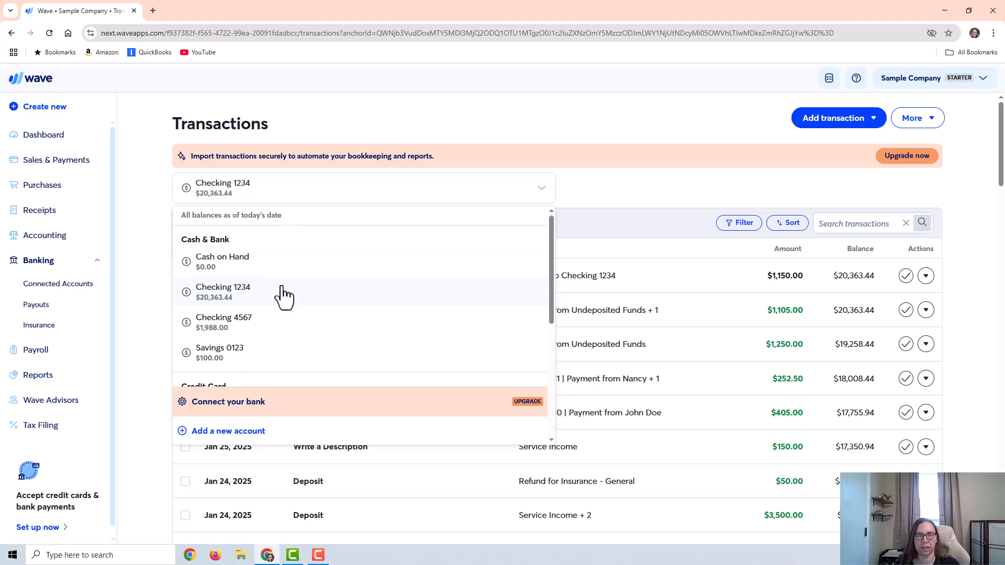
pyautogui.scroll(-1, 329, 345)
pyautogui.scroll(-4, 329, 348)
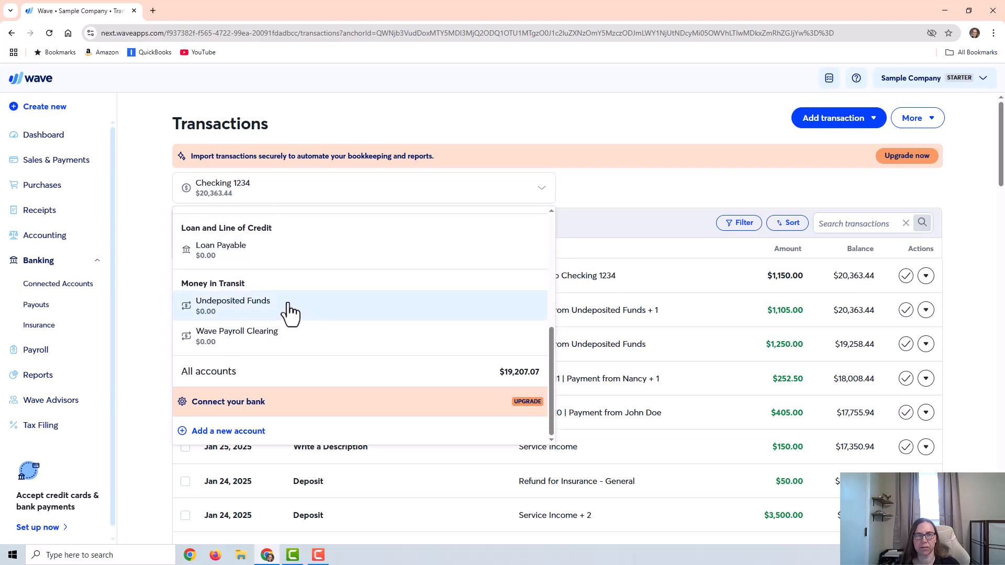
pyautogui.click(272, 304)
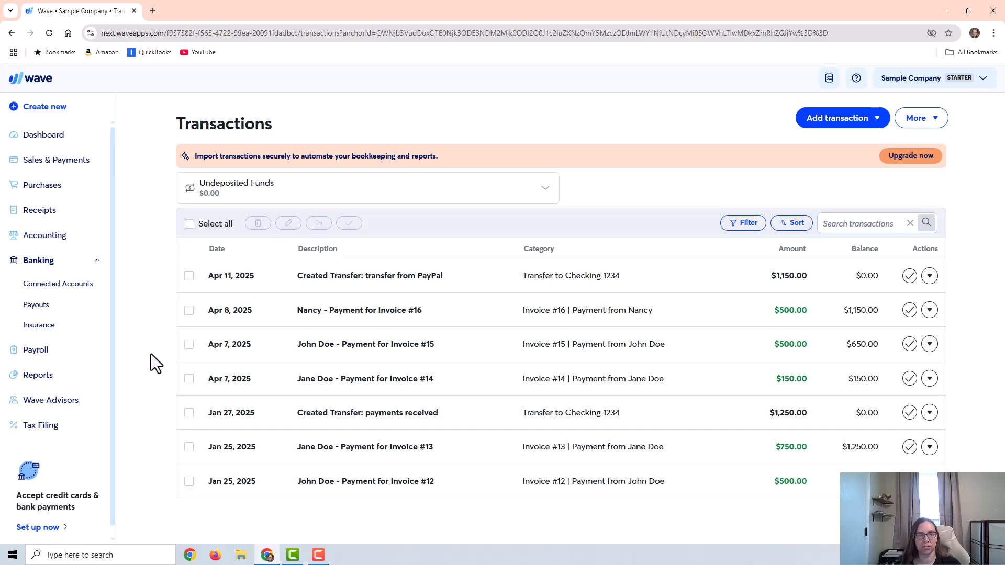
# Step: Open the Profit & Loss report and review its details view
pyautogui.click(42, 372)
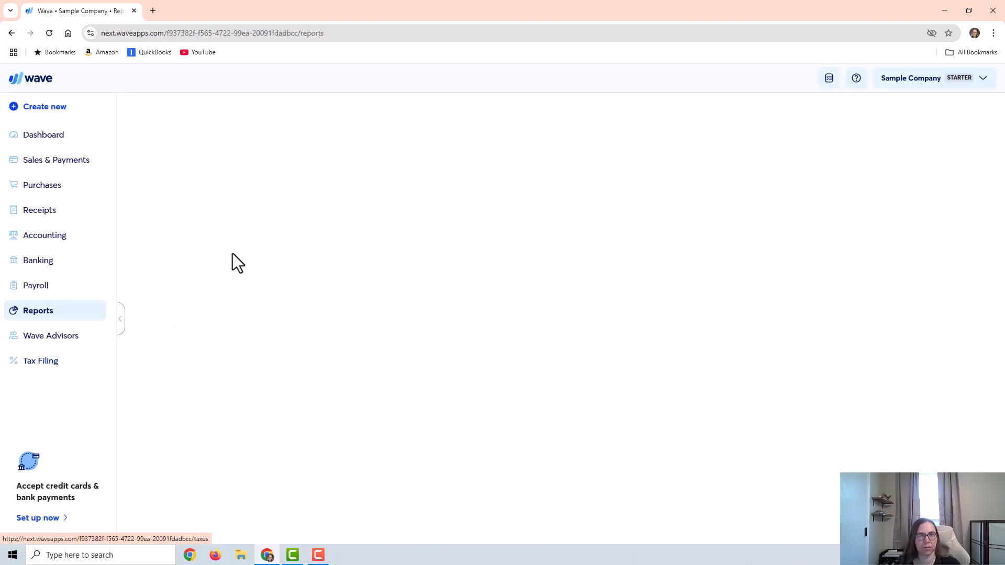
pyautogui.click(623, 184)
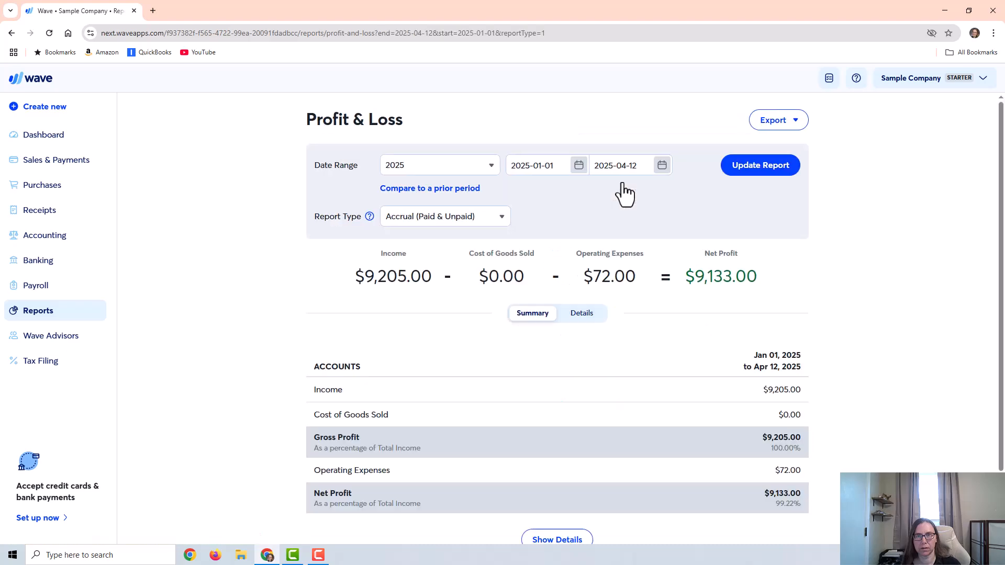
pyautogui.click(568, 317)
pyautogui.scroll(-3, 595, 336)
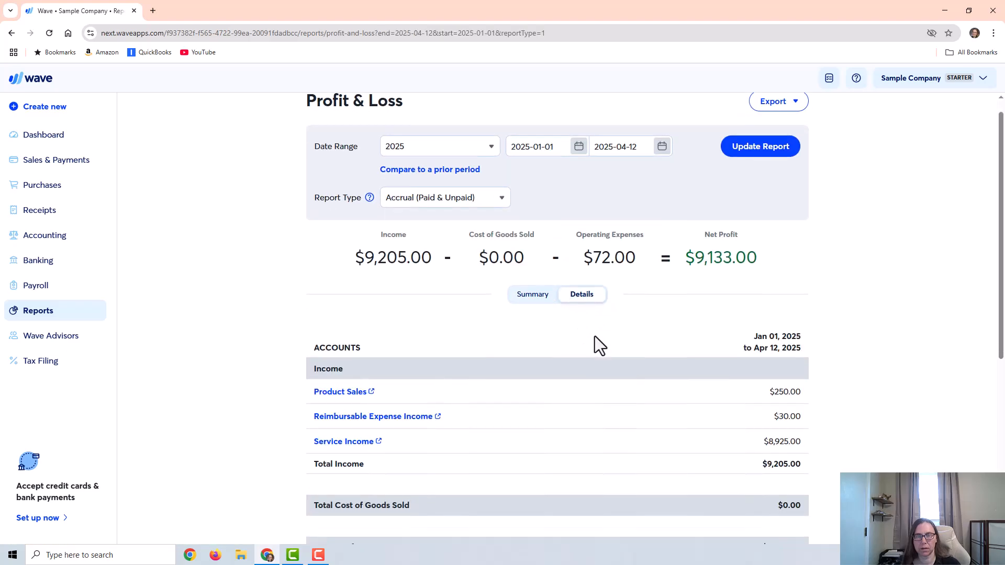
pyautogui.scroll(-1, 702, 324)
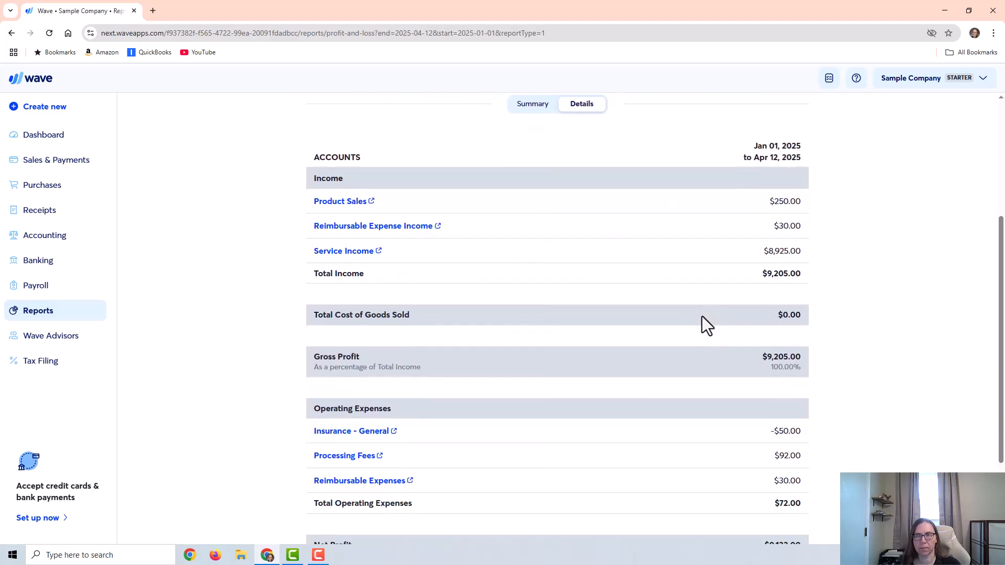
# Step: Set the Profit & Loss date range to April 2025 and update the report
pyautogui.scroll(3, 670, 293)
pyautogui.click(431, 117)
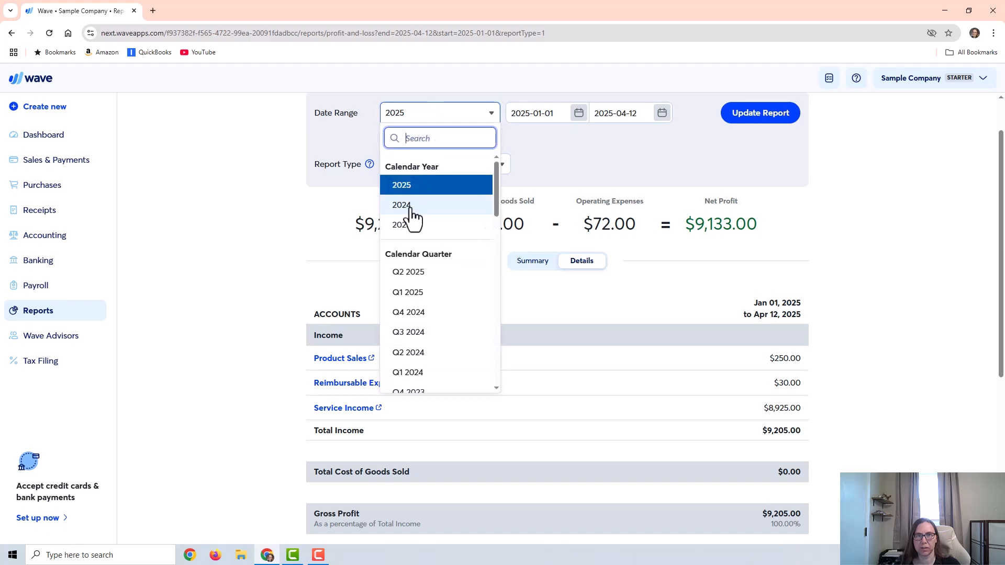
pyautogui.scroll(-3, 437, 294)
pyautogui.click(447, 301)
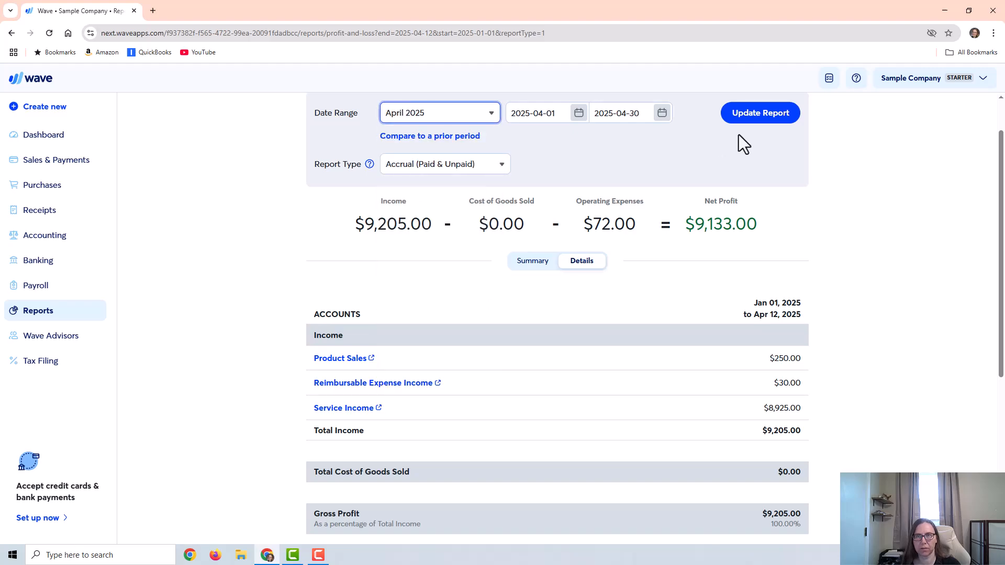
pyautogui.click(766, 115)
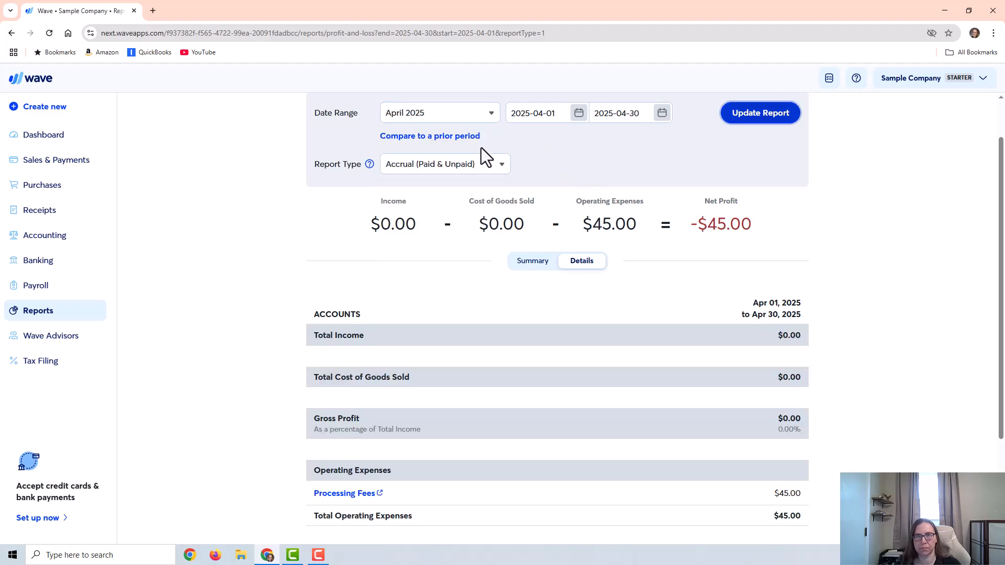
# Step: Switch the report type to Cash Basis (Paid), update the report, and review its details
pyautogui.click(479, 162)
pyautogui.click(426, 203)
pyautogui.click(755, 120)
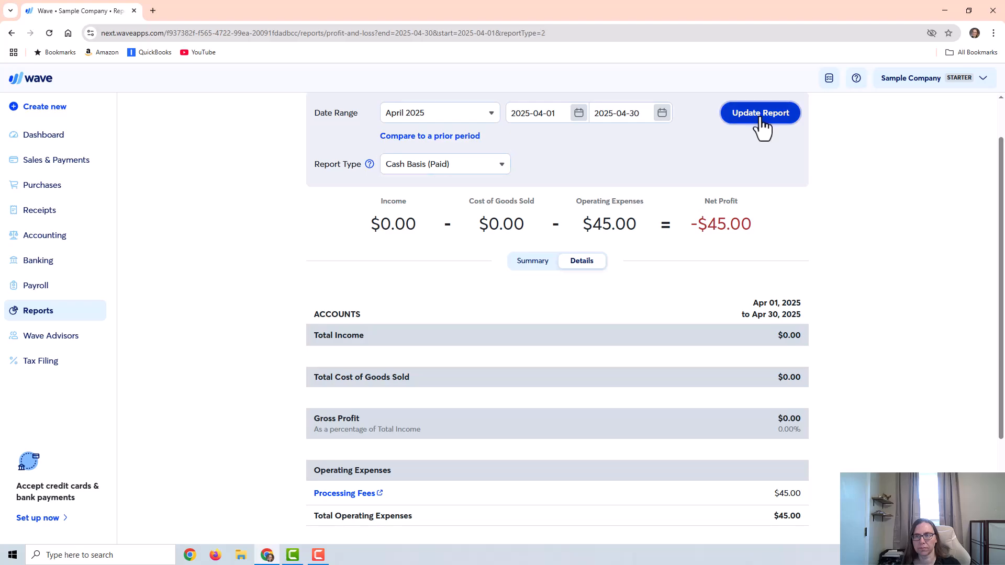
pyautogui.scroll(-1, 832, 274)
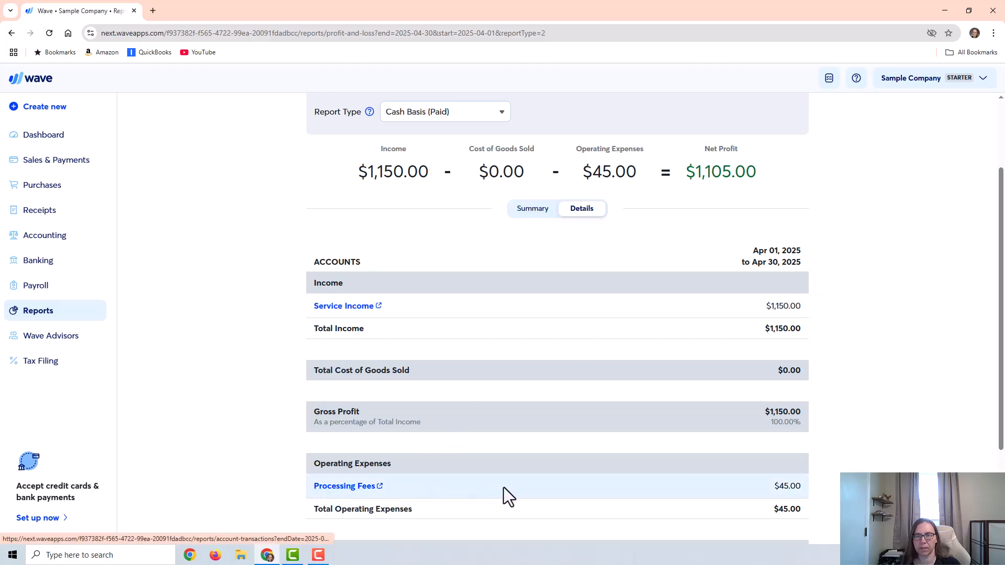
pyautogui.scroll(-2, 476, 494)
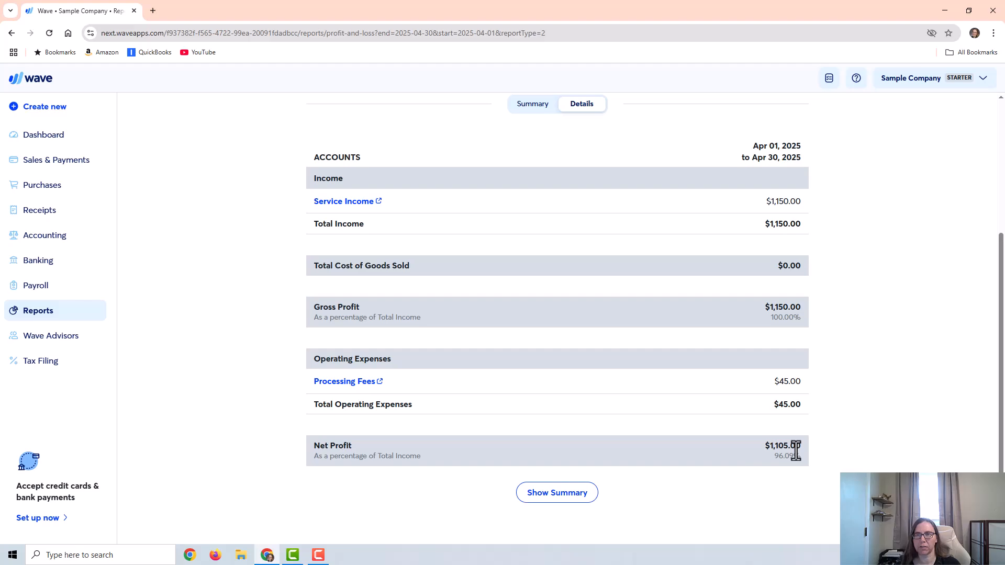
pyautogui.scroll(4, 794, 449)
pyautogui.scroll(-3, 890, 362)
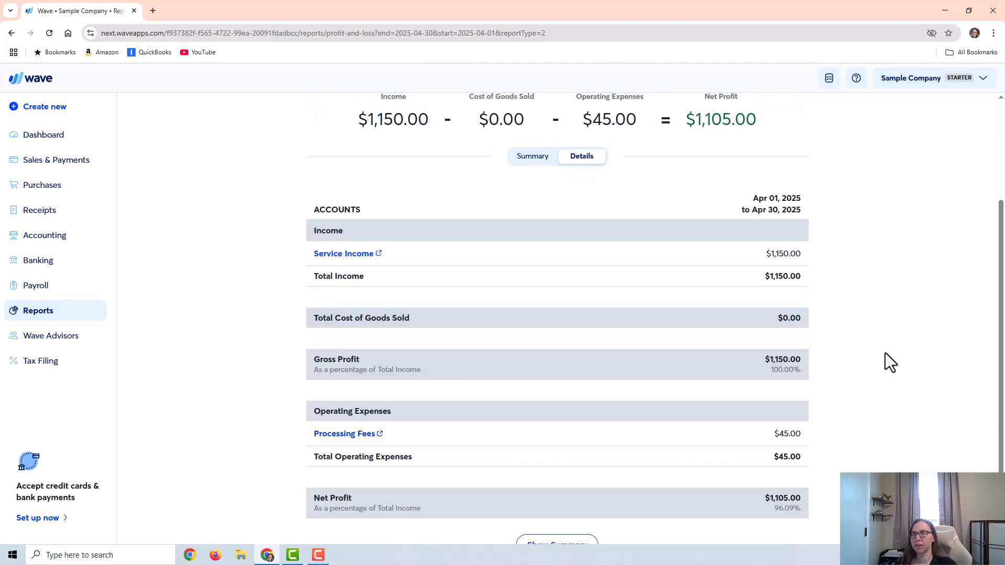